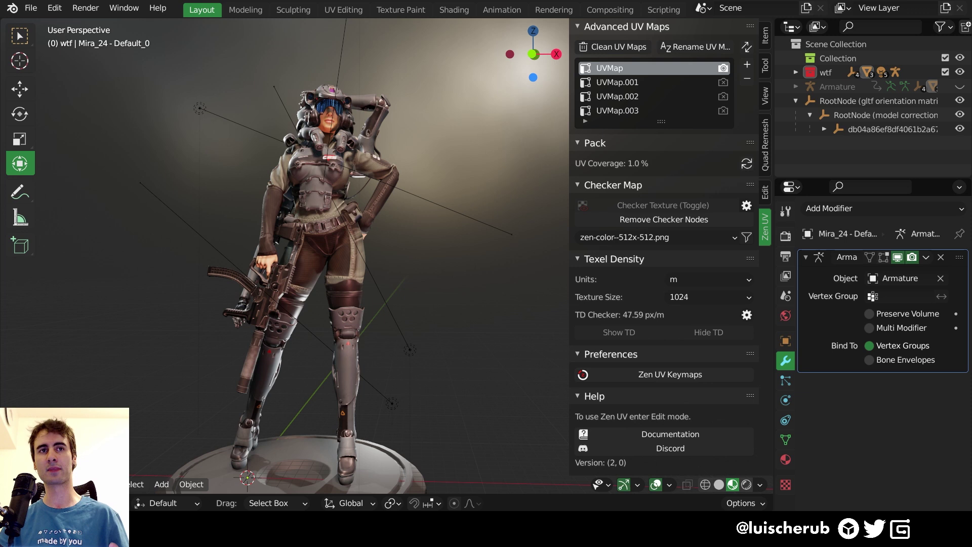
middle_drag(324, 254, 284, 240)
shift+middle_drag(497, 240, 497, 233)
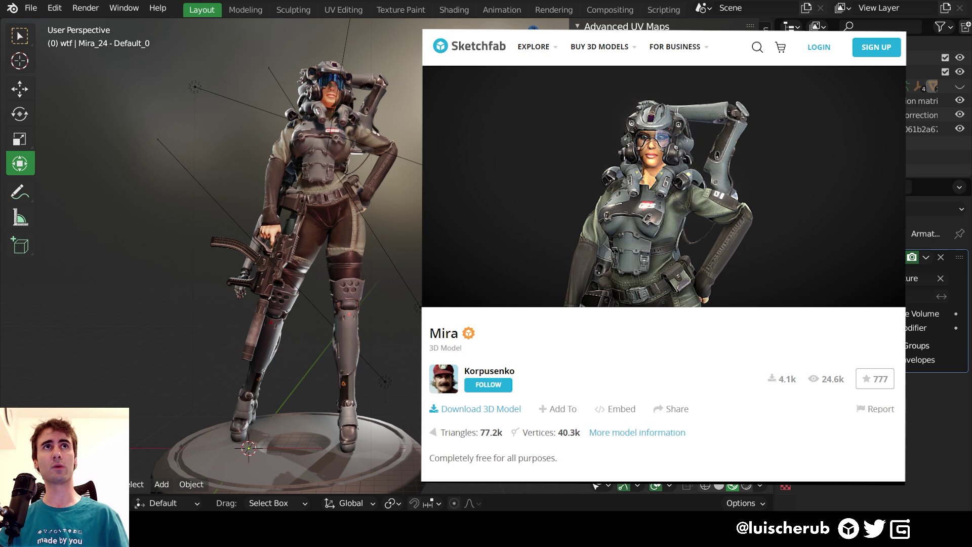
middle_drag(496, 234, 455, 223)
click(655, 485)
click(656, 485)
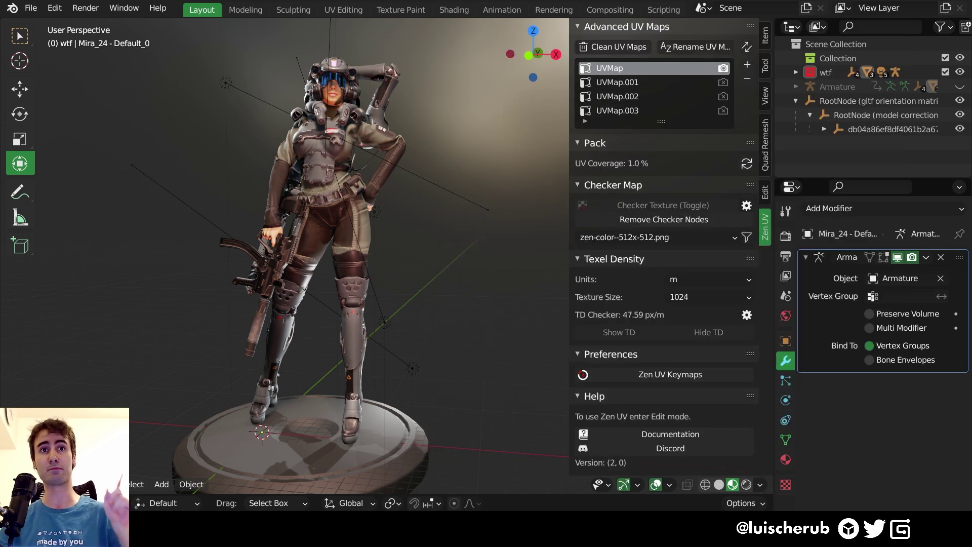
middle_drag(355, 228, 365, 219)
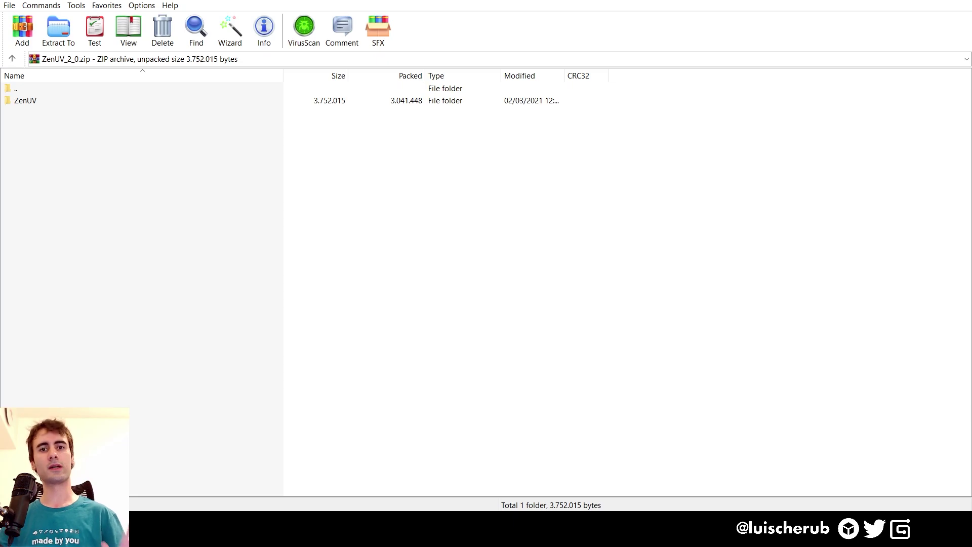
Inspect the contents of the ZenUV folder and its ico subfolder inside the ZenUV_2_0.zip archive.
double_click(25, 100)
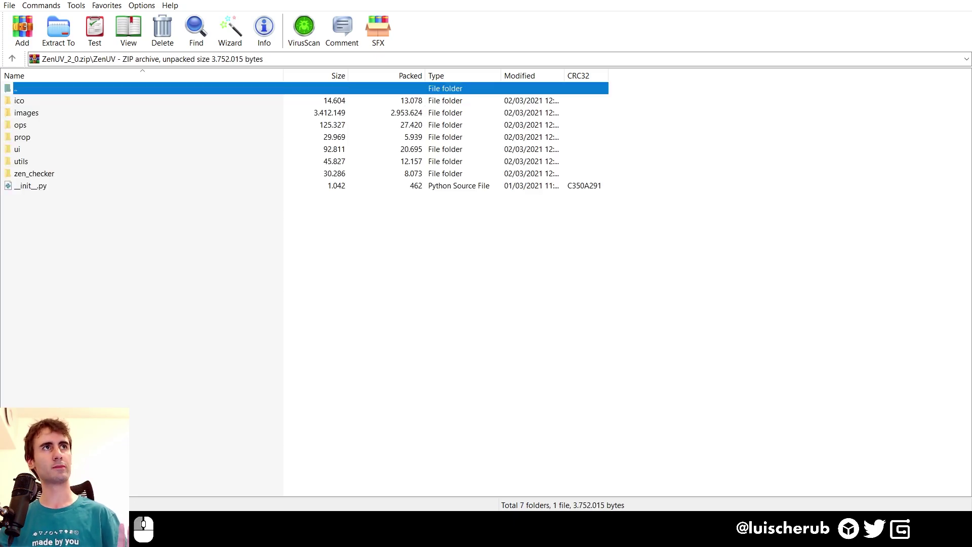
click(25, 100)
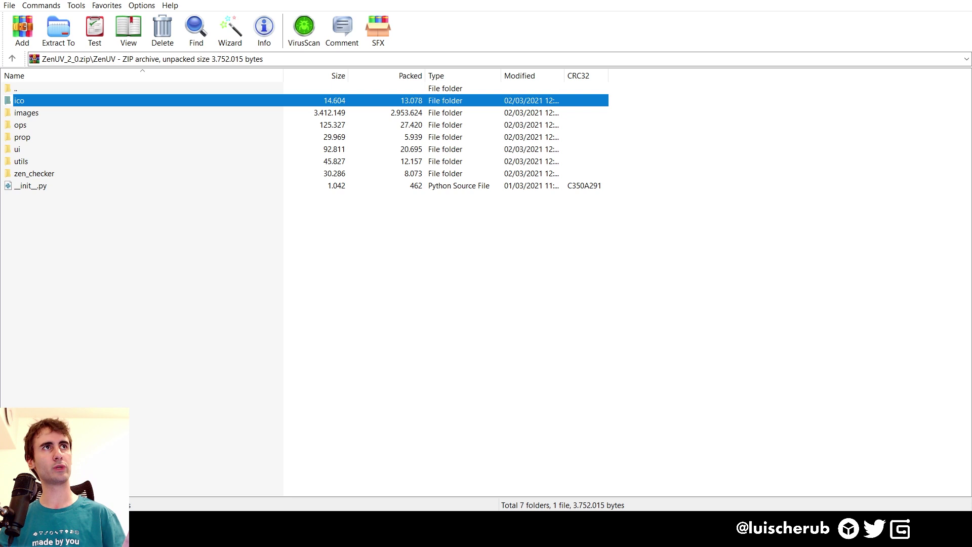
double_click(20, 100)
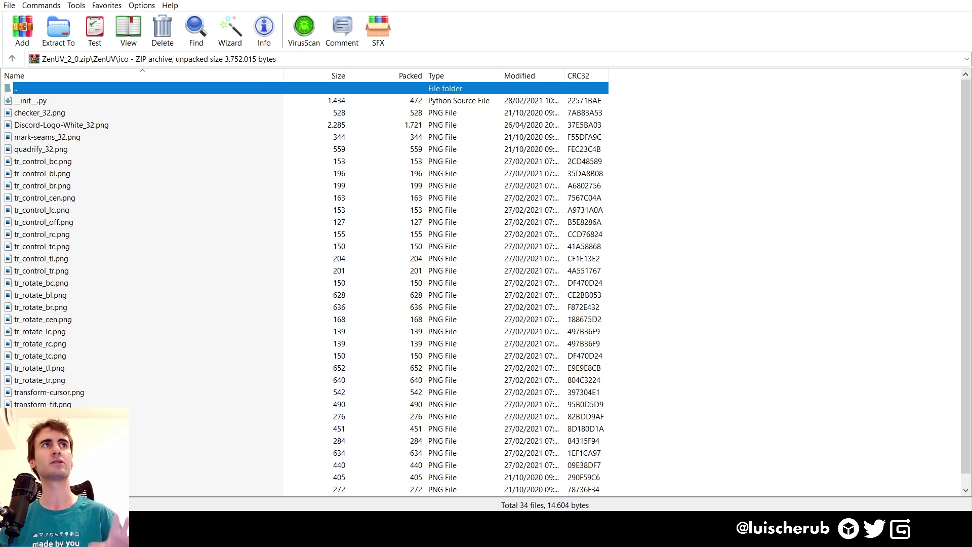
click(13, 58)
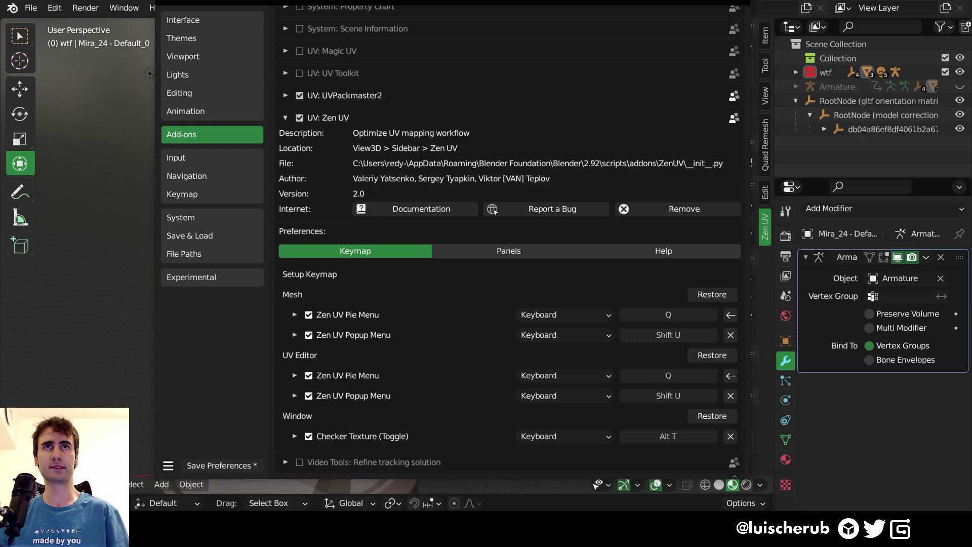
Review the Panels, Help and Keymap sections of the Zen UV add-on preferences in Blender.
click(509, 251)
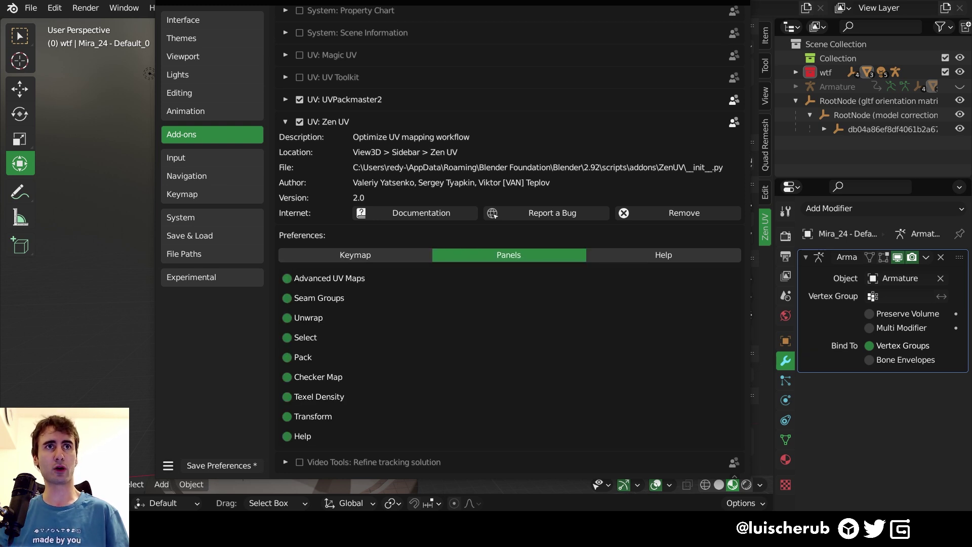
click(663, 255)
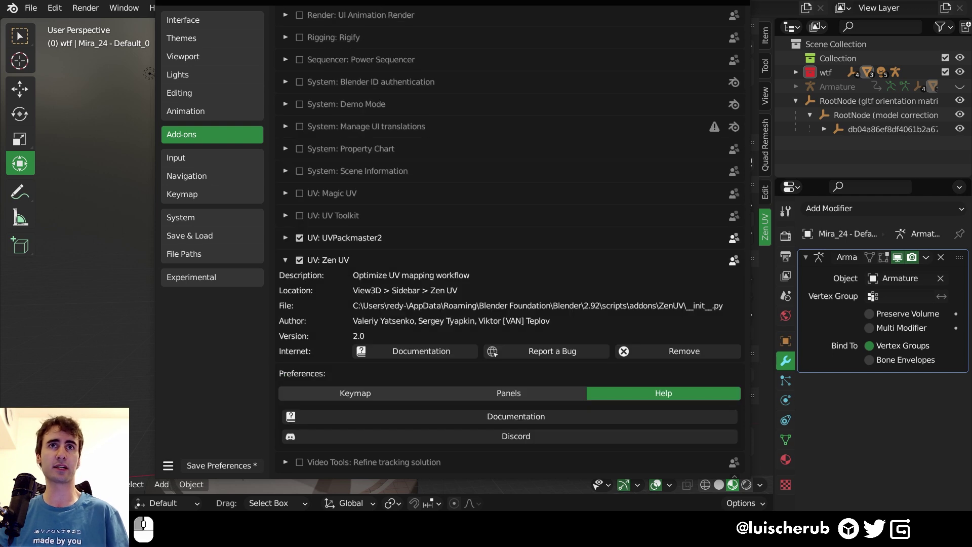
click(355, 393)
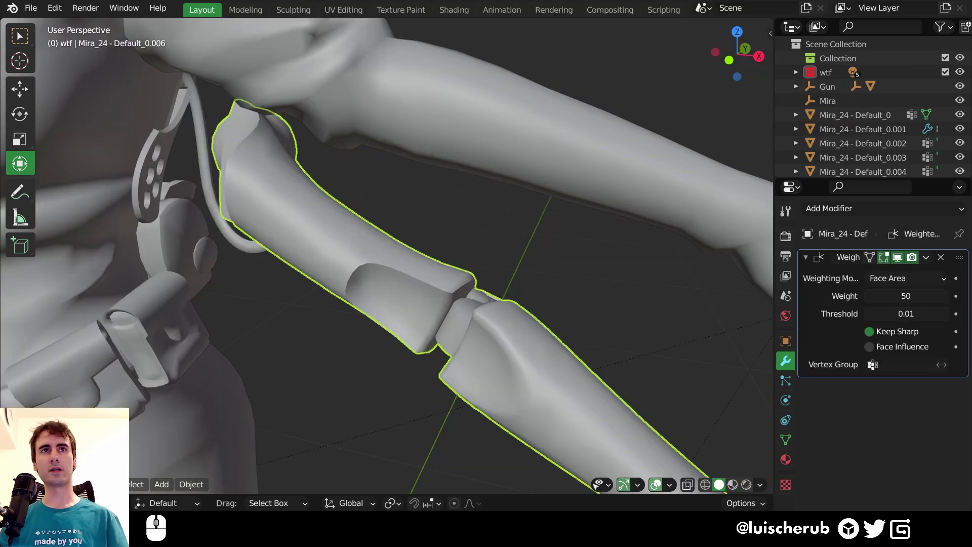
Display the Zen UV tools beside the 3D viewport.
middle_drag(384, 255, 387, 254)
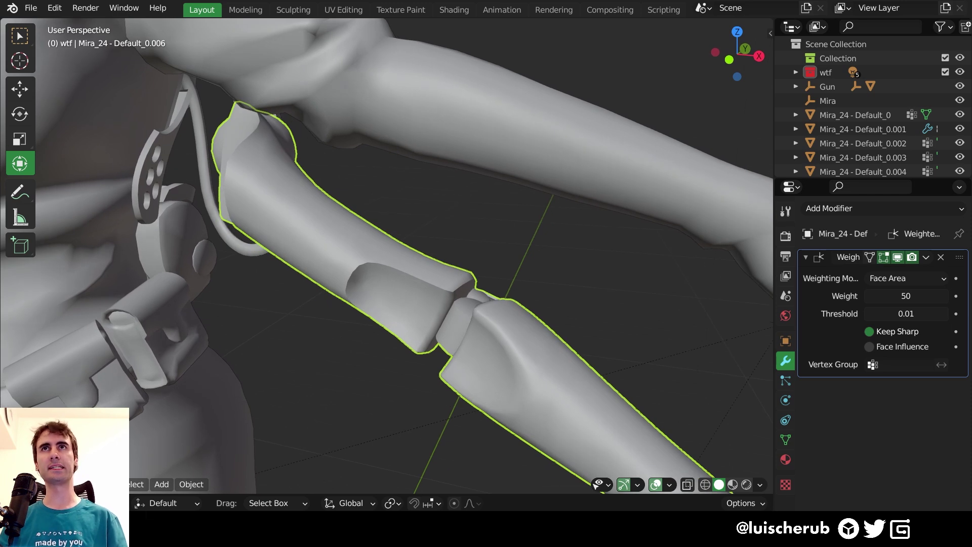
key(n)
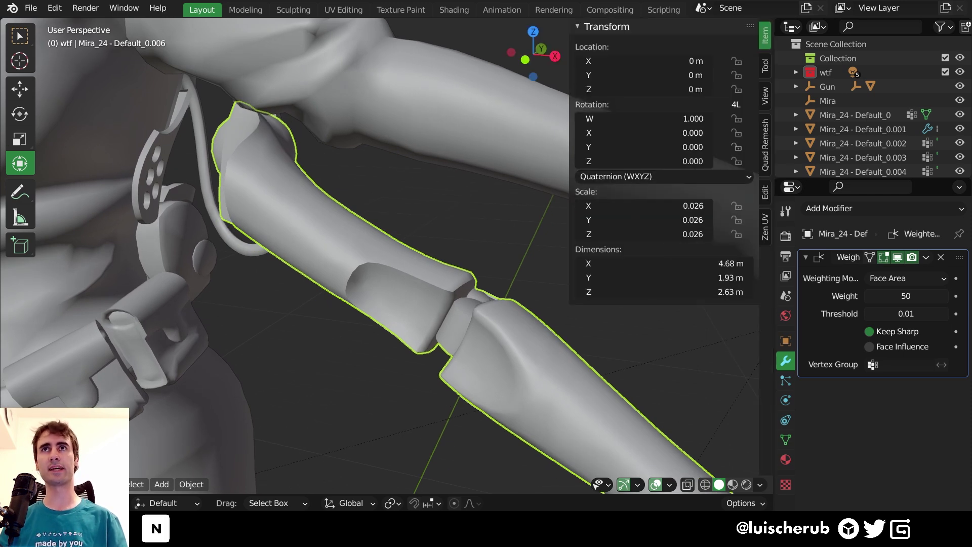
click(765, 227)
middle_drag(385, 256, 380, 256)
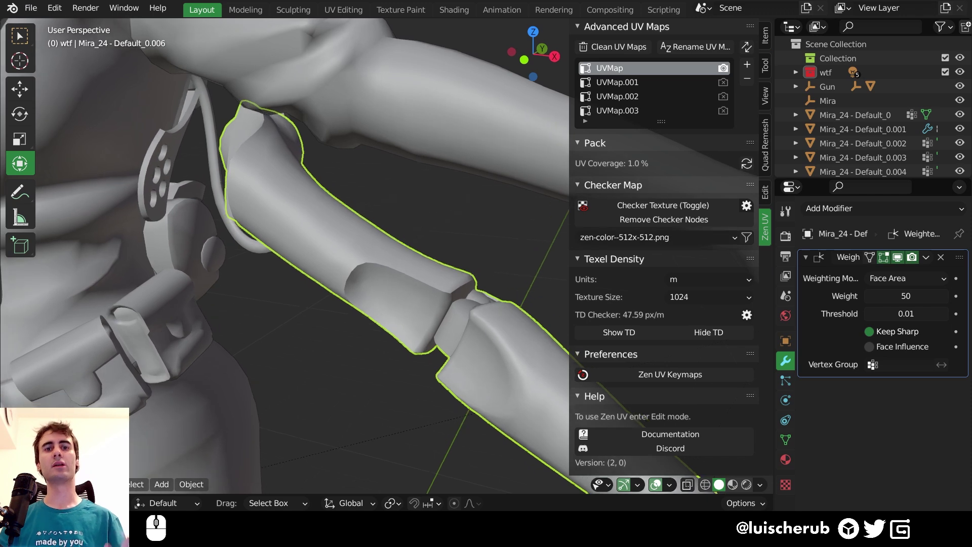
Enter Edit Mode on the selected arm mesh and look through the Zen UV tools offered there.
key(Tab)
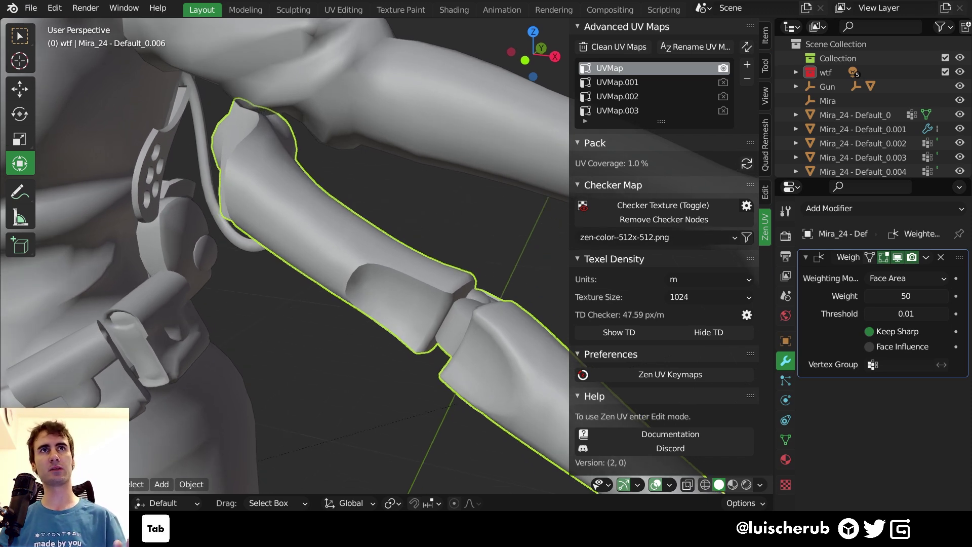
key(Tab)
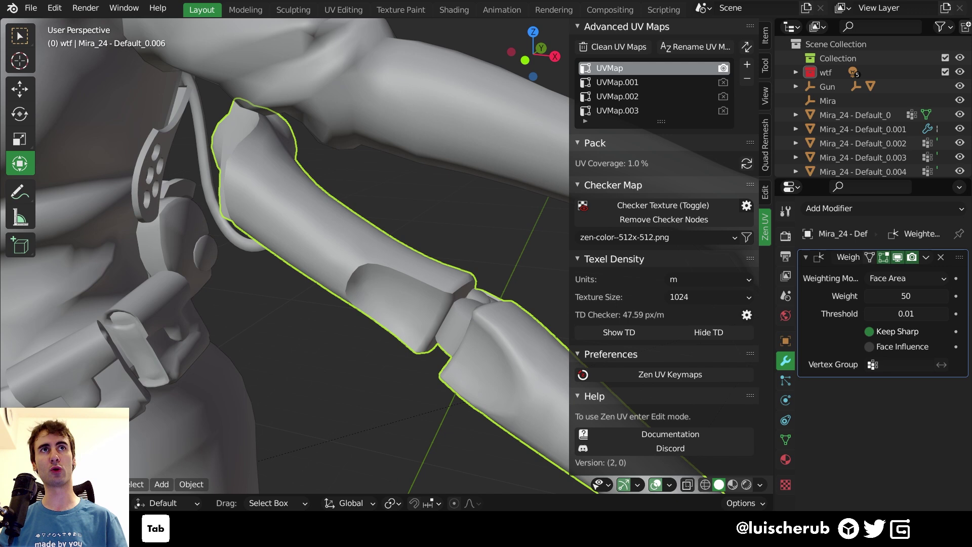
key(Tab)
middle_drag(304, 253, 317, 255)
scroll(663, 253, down, 11)
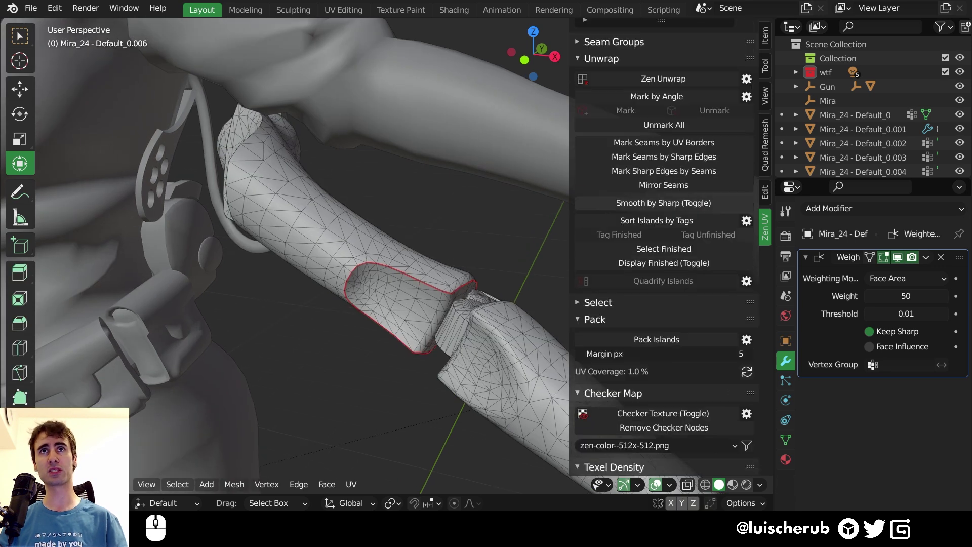
scroll(664, 253, up, 10)
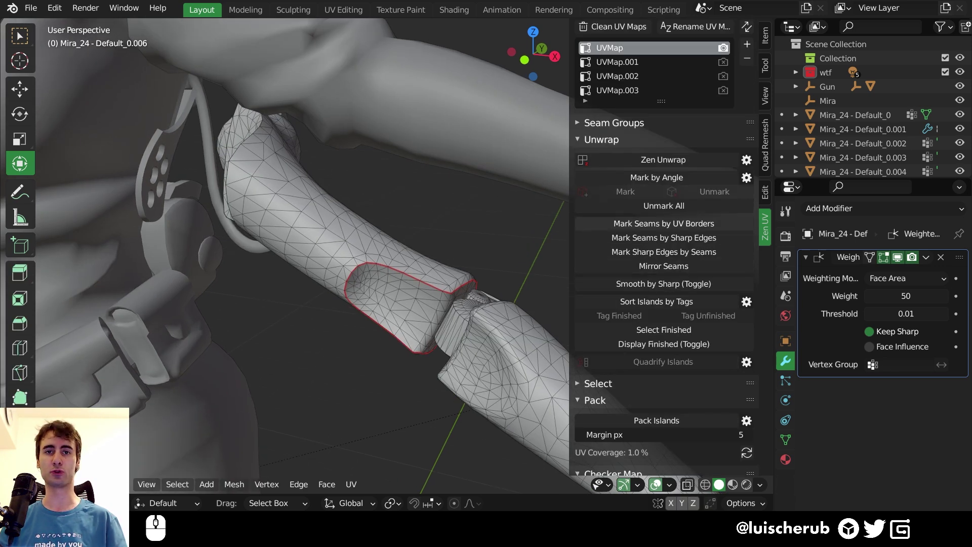
key(Tab)
key(Tab)
mouse_move(304, 253)
middle_down()
mouse_move(313, 256)
mouse_move(291, 254)
middle_up()
key(Tab)
key(Tab)
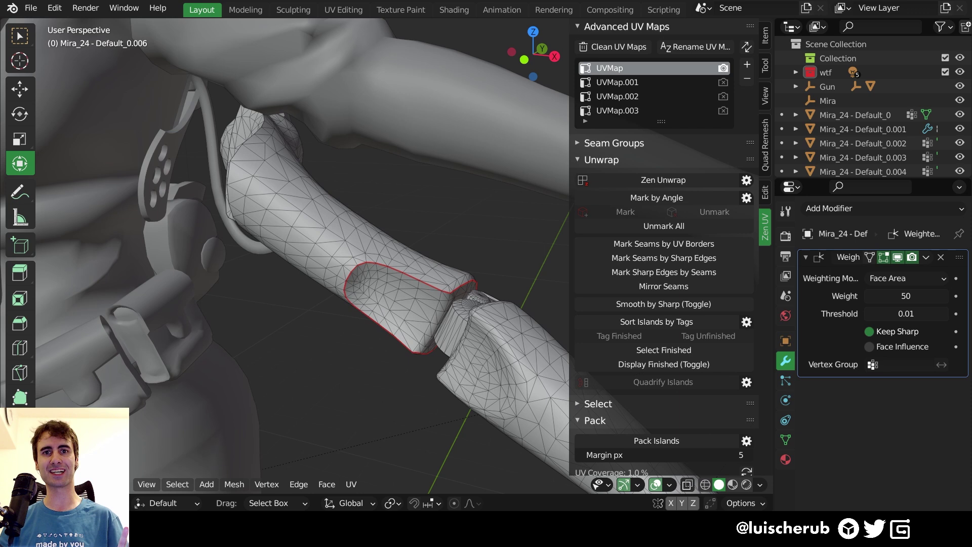
Examine the Zen UV pie menu, sidebar tools and popup menu without running any of their commands.
key(q)
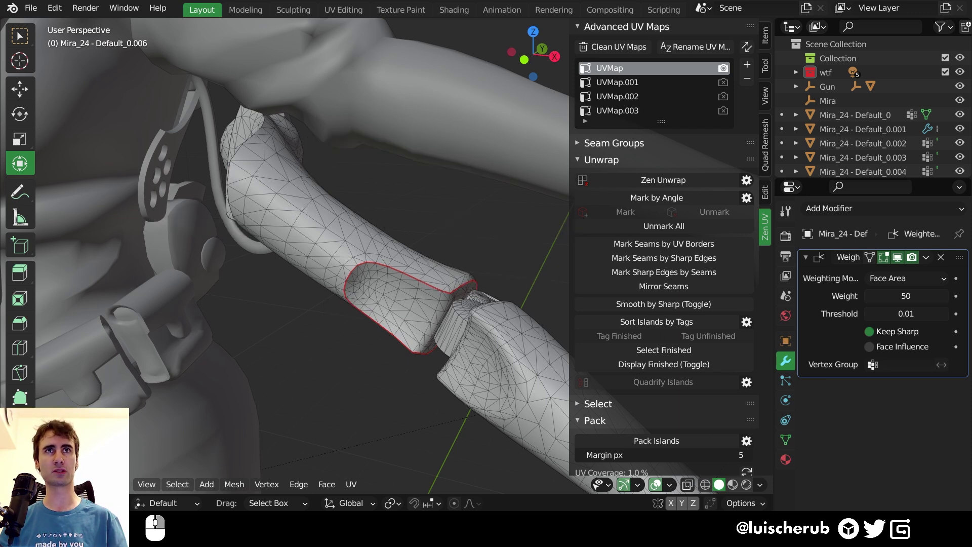
key(q)
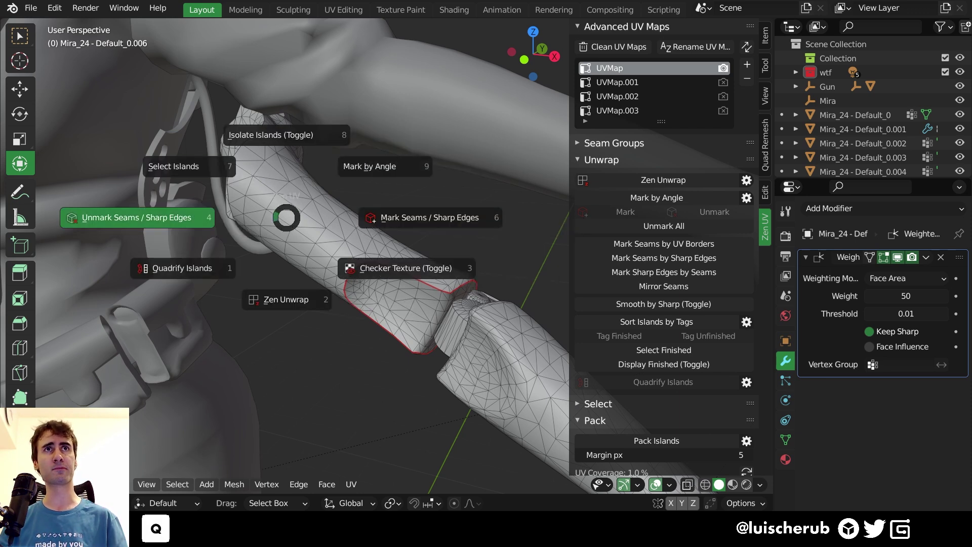
click(286, 217)
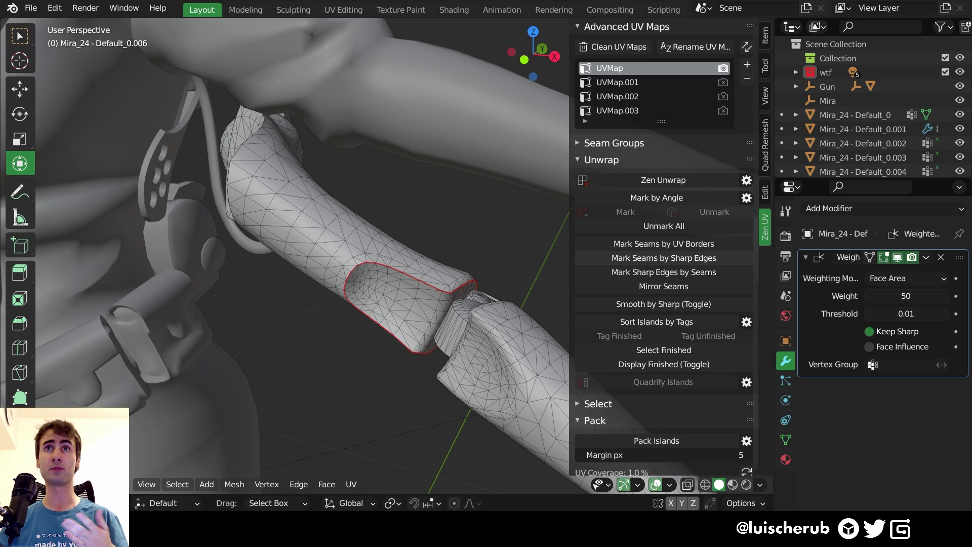
scroll(663, 253, down, 8)
scroll(663, 253, up, 6)
middle_drag(354, 253, 354, 247)
key(shift+u)
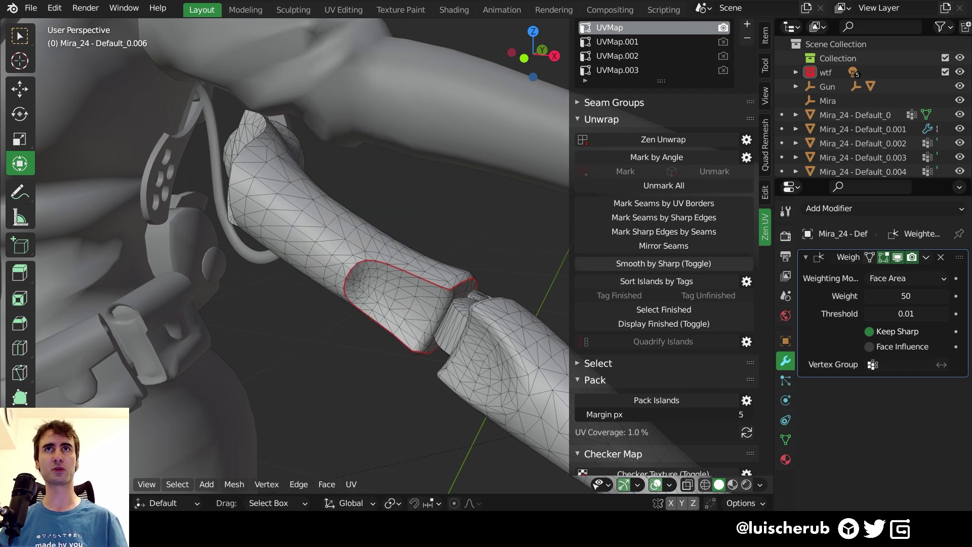
middle_drag(354, 253, 359, 248)
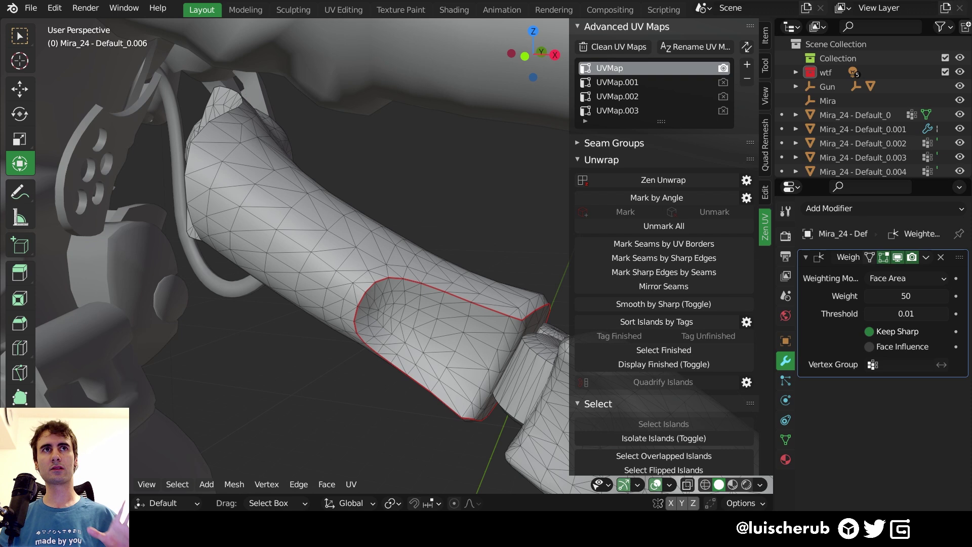
shift+middle_drag(304, 253, 319, 272)
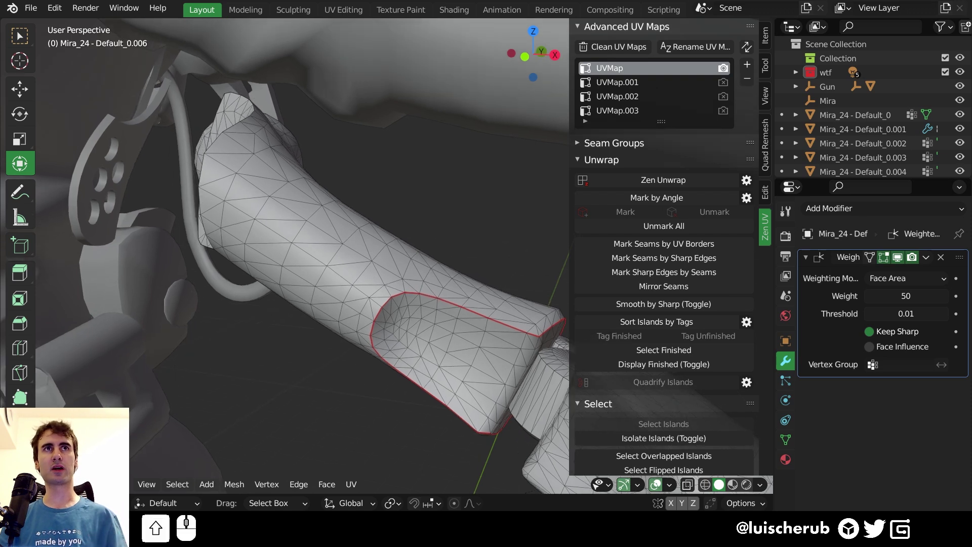
key(alt+q)
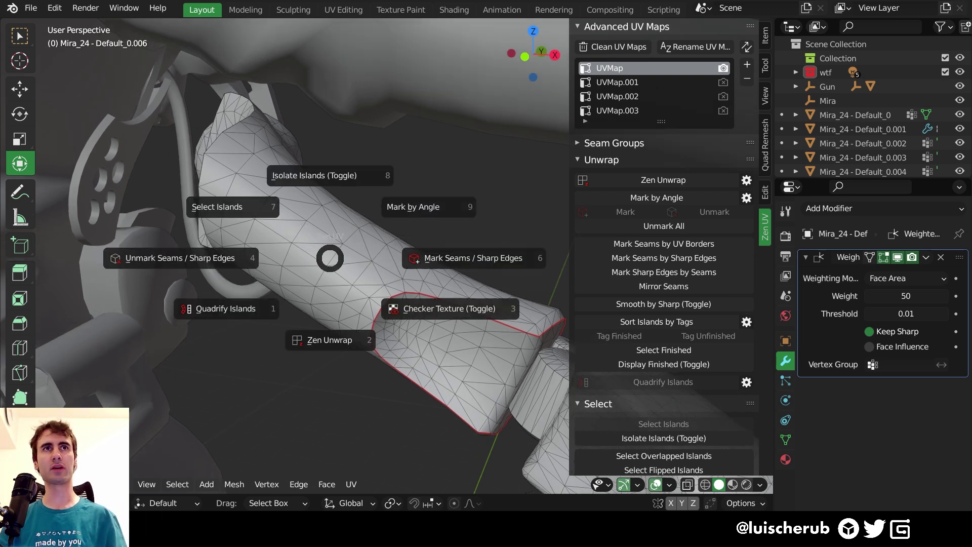
right_click(330, 259)
Cycle the mesh selection mode through vertex and edge, and return to face selection.
right_click(416, 216)
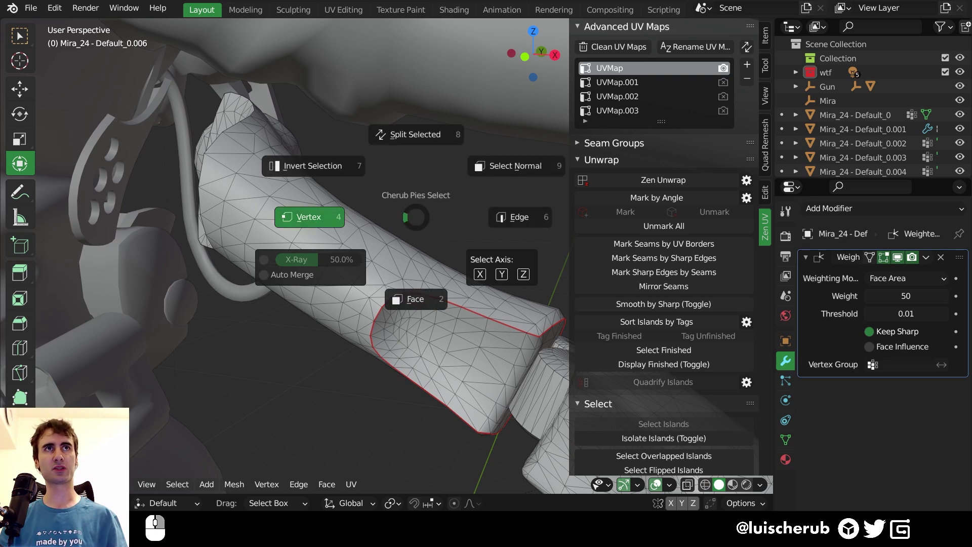
click(309, 216)
right_click(293, 239)
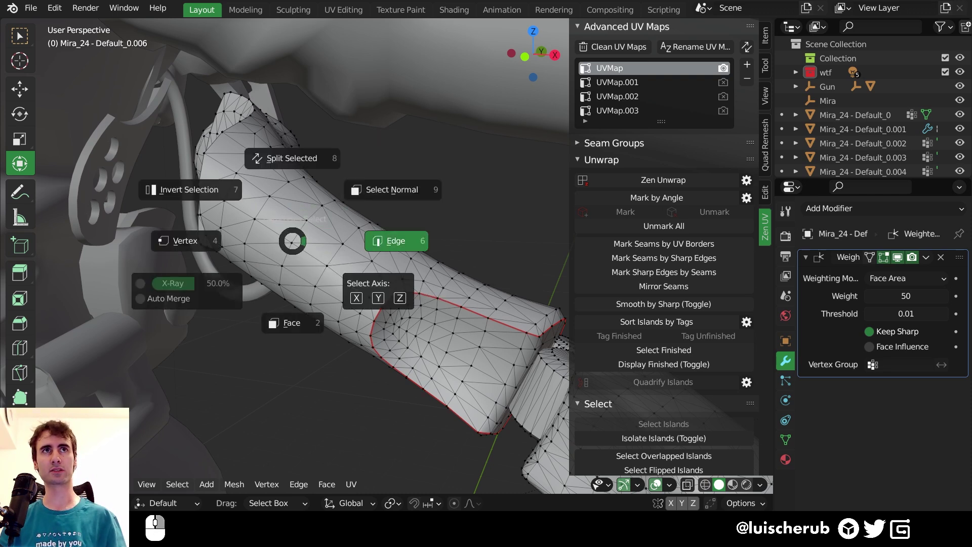
click(392, 239)
right_click(391, 239)
click(390, 321)
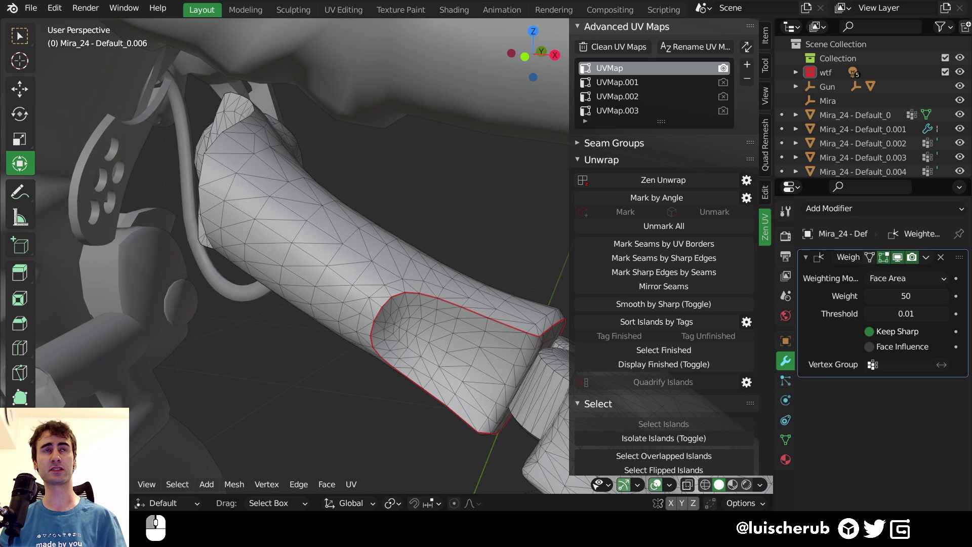
Check the Zen UV pie menu again and set the mesh selection mode to Face.
mouse_move(391, 321)
middle_down()
mouse_move(420, 313)
mouse_move(393, 321)
middle_up()
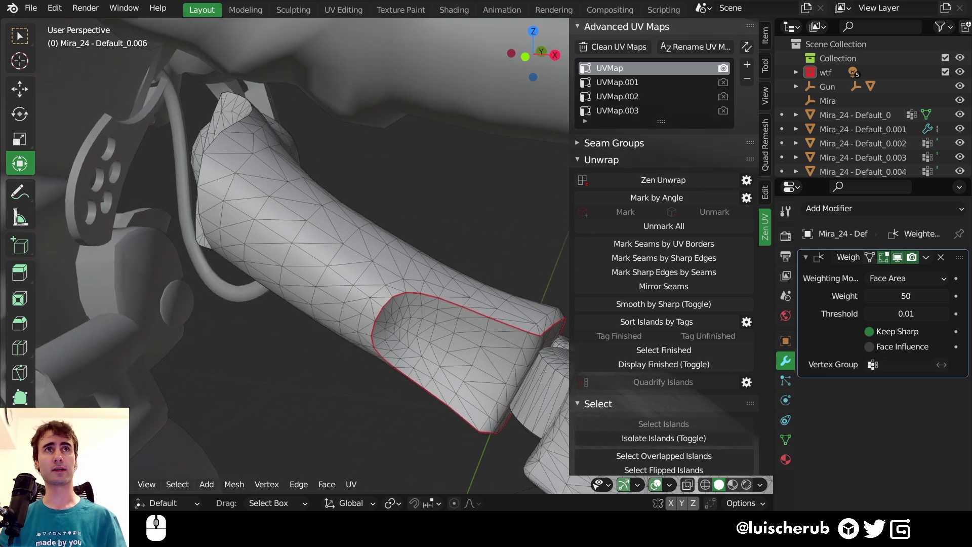
scroll(330, 248, up, 1)
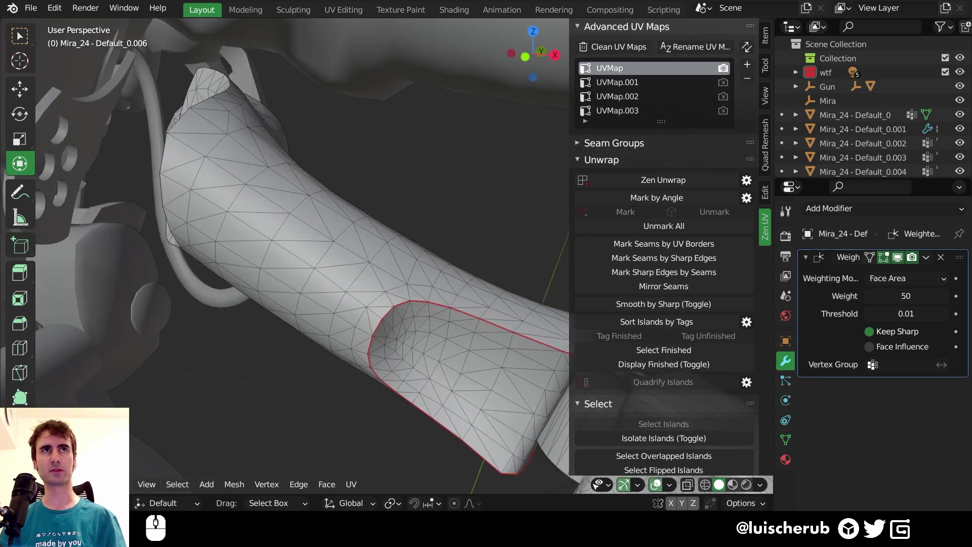
key(q)
right_click(330, 247)
right_drag(353, 235, 353, 263)
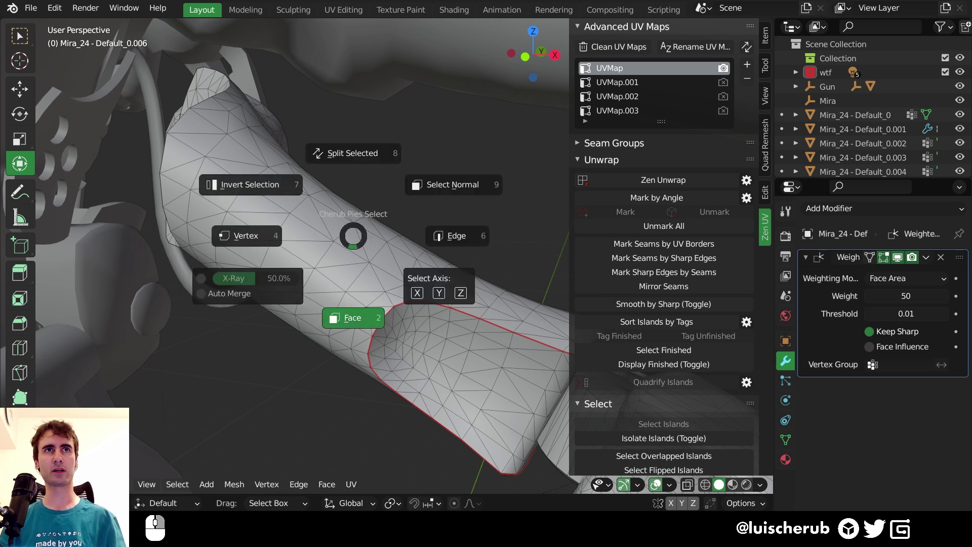
click(353, 318)
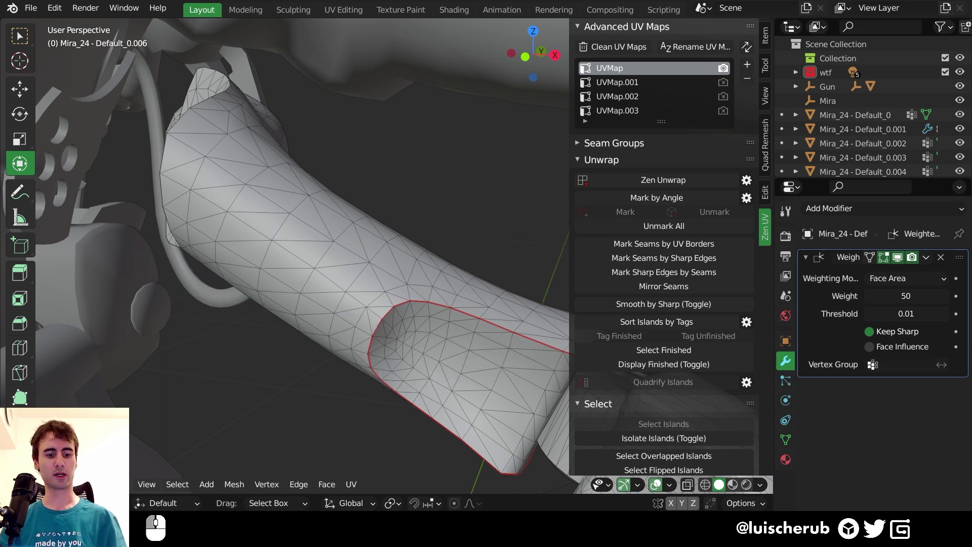
key(c)
click(285, 246)
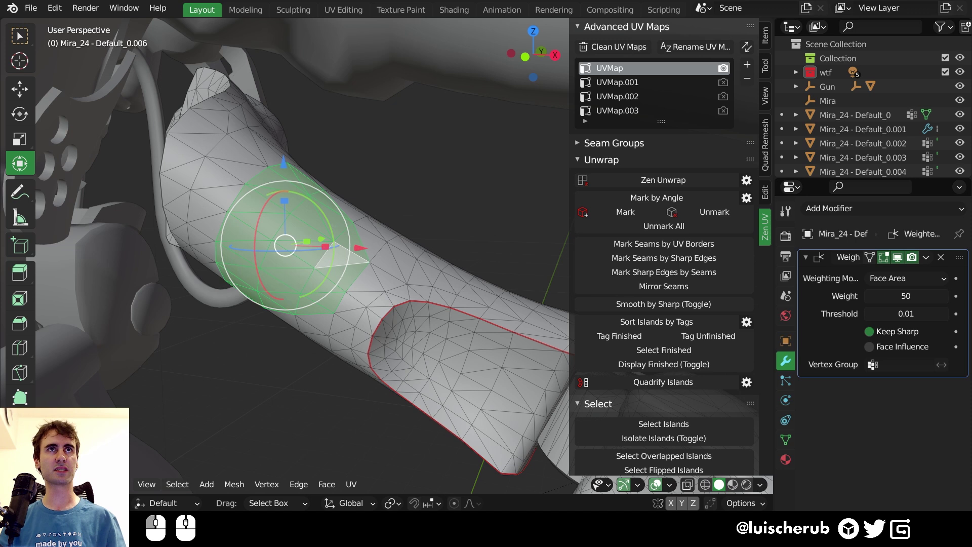
middle_drag(228, 256, 245, 258)
key(a)
Use Circle Select to select a patch of faces on the upper arm, between the shoulder end and the red-seamed recess.
scroll(246, 259, up, 1)
key(c)
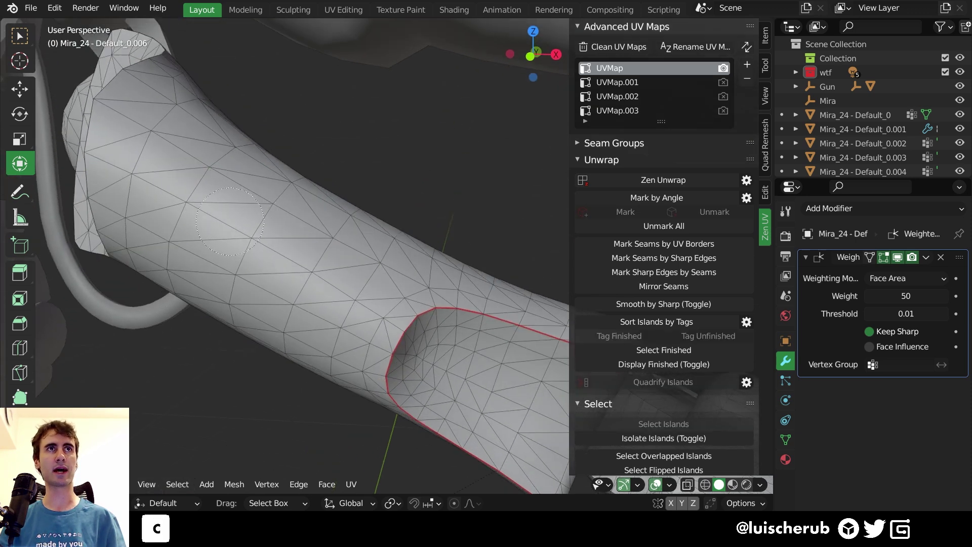
drag(230, 221, 245, 240)
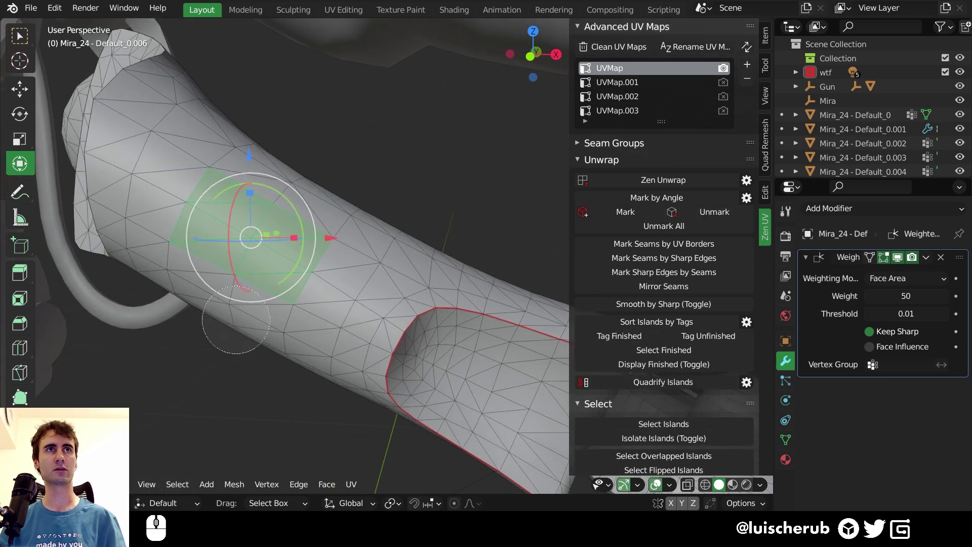
Mark the border of the selected upper-arm faces as seams and sharp edges, and check the shading in Object Mode.
middle_drag(235, 320, 325, 261)
key(q)
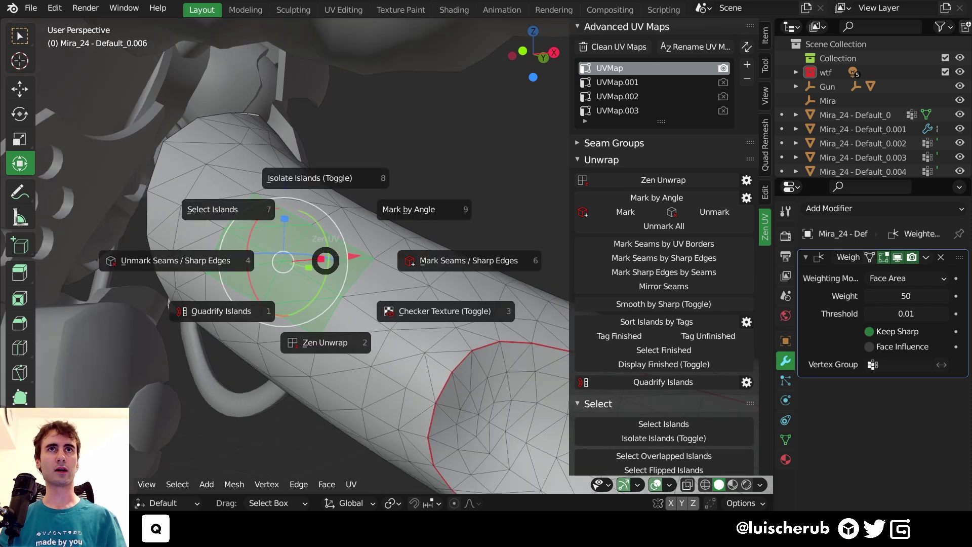
click(413, 260)
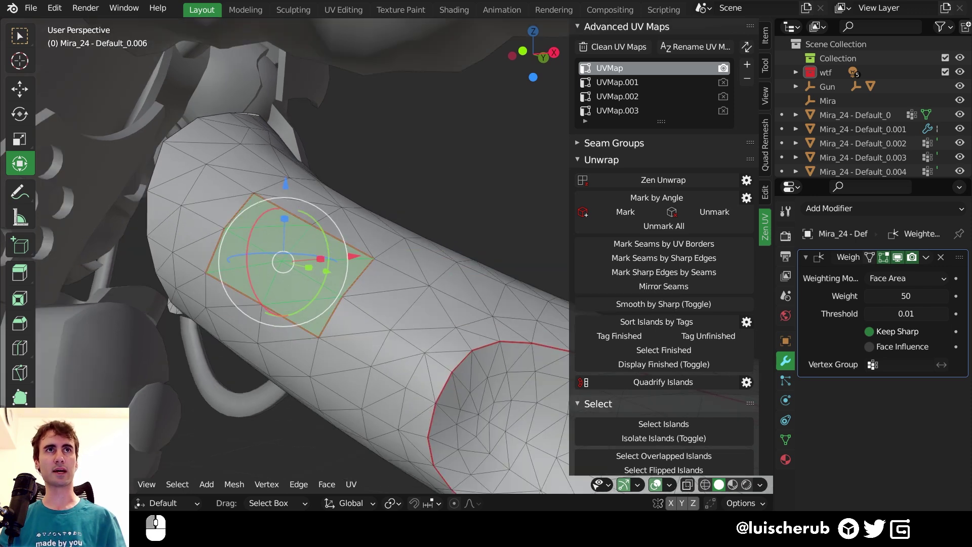
middle_drag(348, 261, 353, 276)
shift+middle_drag(353, 276, 310, 263)
key(Tab)
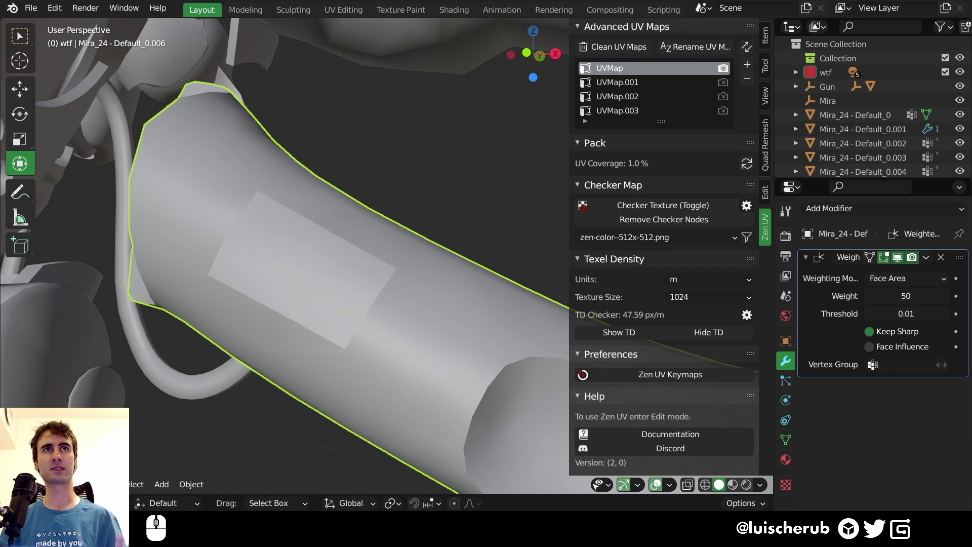
key(Tab)
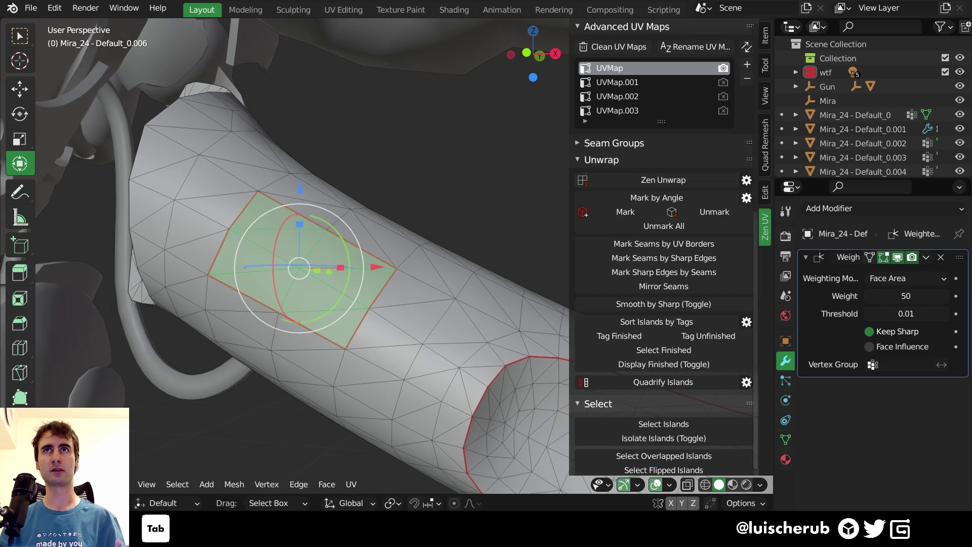
Disable Mark Sharp Edges in the Mark by Angle options, and clear the seams and sharp edges from the patch's border.
click(746, 198)
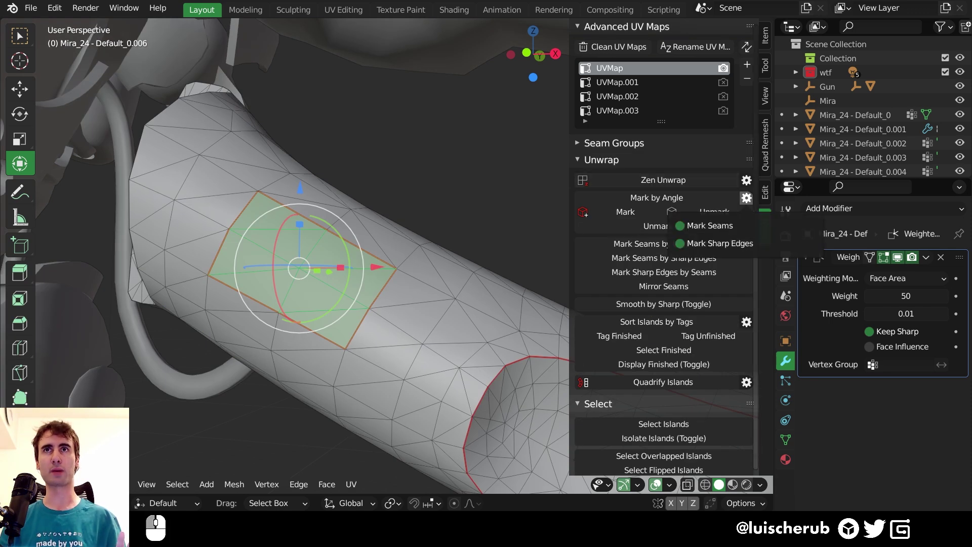
click(680, 243)
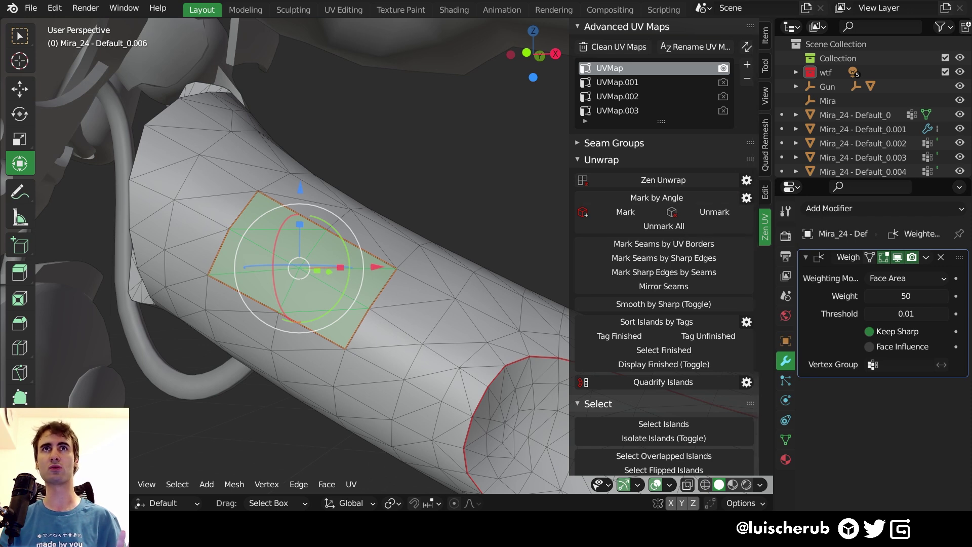
mouse_move(466, 262)
middle_down()
mouse_move(436, 251)
mouse_move(457, 256)
middle_up()
key(q)
key(w)
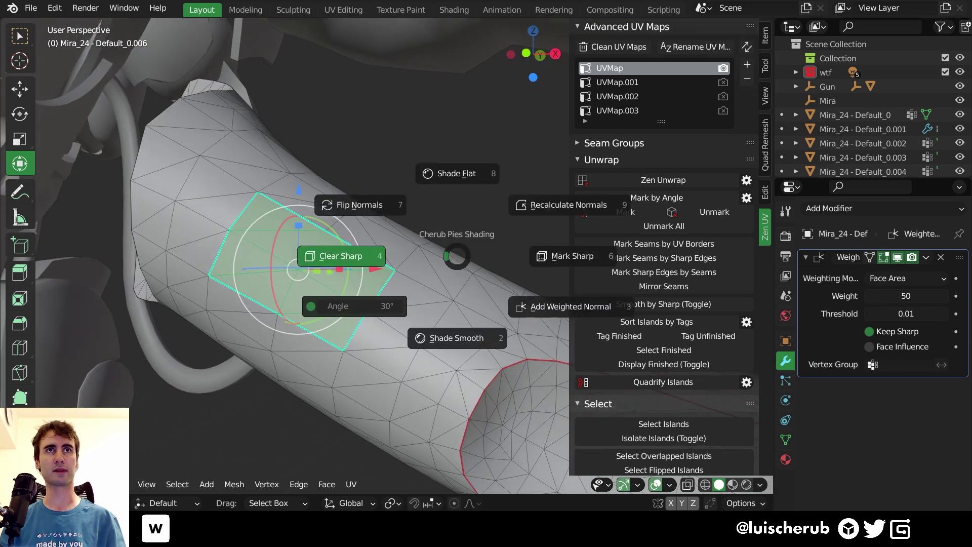
click(341, 256)
Clear the selection and use Circle Select to pick a new patch of faces on the middle of the upper arm.
key(a)
mouse_move(340, 256)
middle_down()
mouse_move(359, 257)
mouse_move(345, 268)
middle_up()
scroll(359, 257, down, 3)
scroll(374, 256, up, 3)
key(c)
mouse_move(321, 276)
mouse_down()
mouse_move(339, 290)
mouse_move(318, 313)
mouse_up()
right_click(318, 313)
middle_drag(318, 312, 322, 293)
key(c)
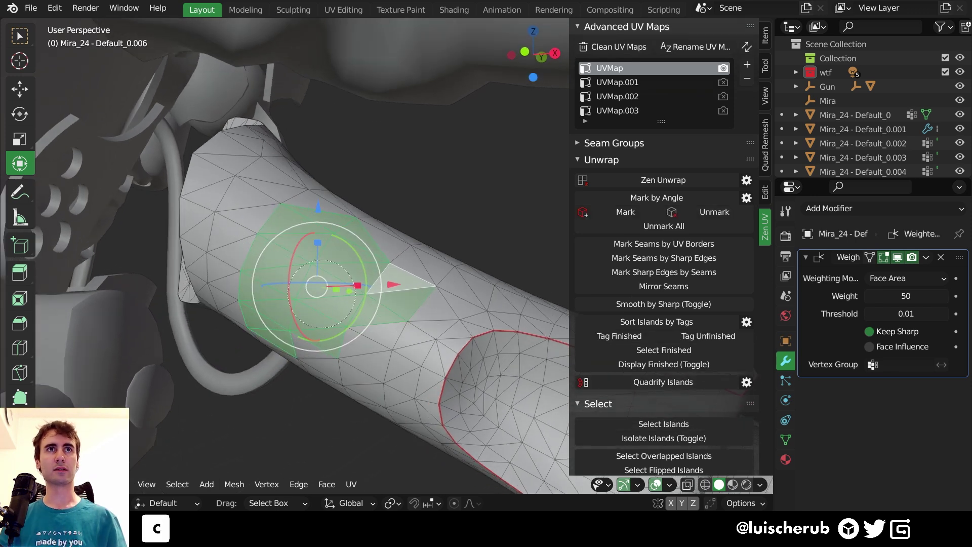
key(alt+a)
click(293, 262)
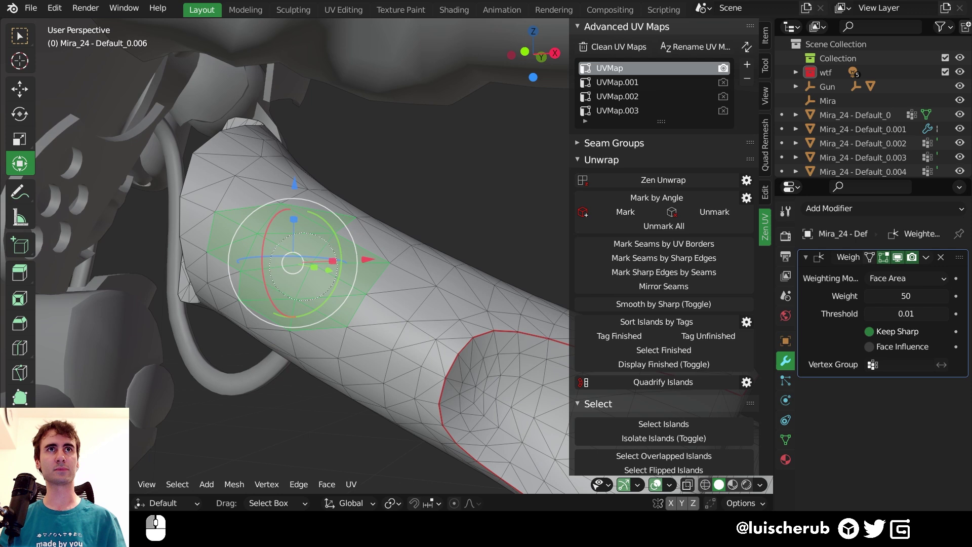
mouse_move(349, 189)
middle_down()
mouse_move(284, 203)
mouse_move(218, 241)
mouse_move(243, 347)
mouse_move(295, 266)
middle_up()
Mark only seams around the selected face patch, and check the arm's shading in Object Mode.
key(q)
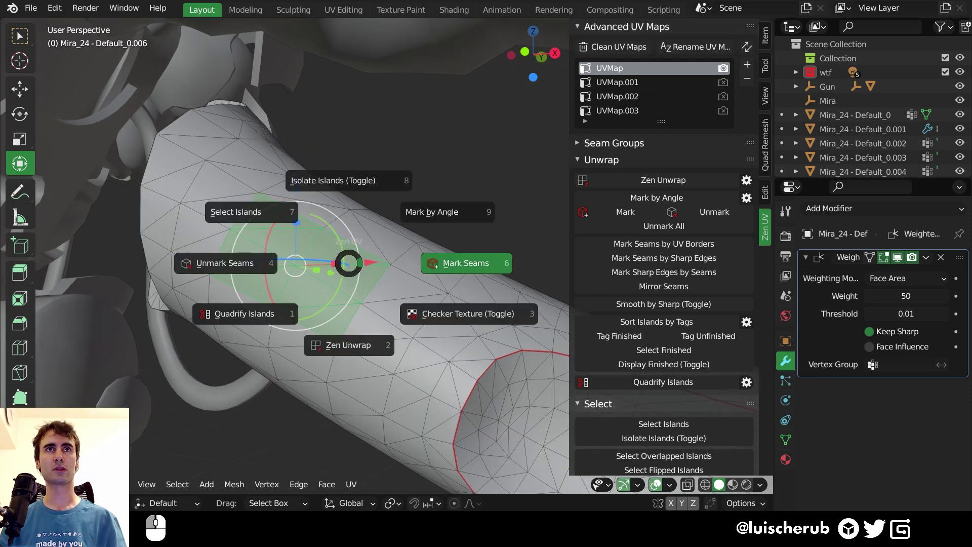
click(465, 263)
key(Tab)
middle_drag(405, 263, 451, 279)
key(Tab)
key(Tab)
scroll(354, 273, down, 2)
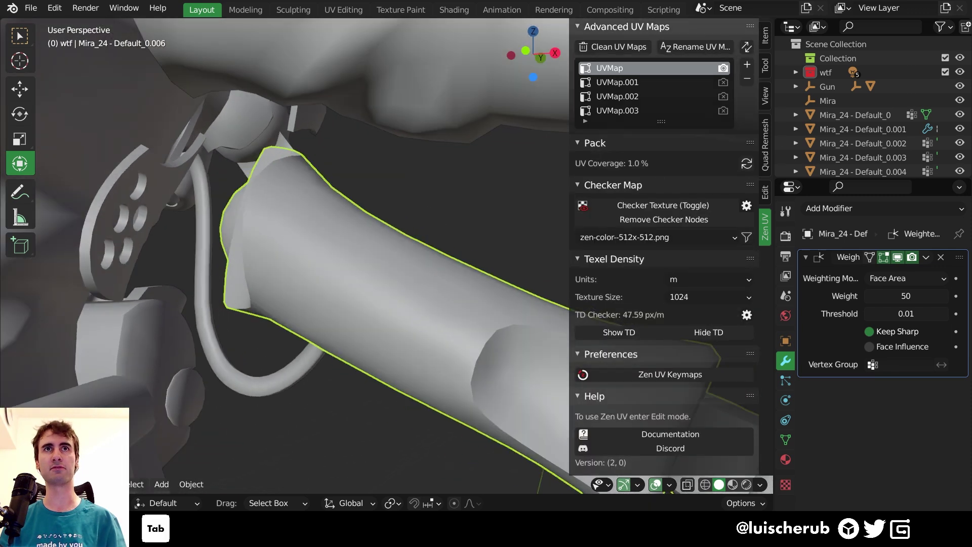
scroll(354, 274, up, 1)
mouse_move(355, 274)
middle_down()
mouse_move(349, 266)
mouse_move(367, 271)
middle_up()
key(Tab)
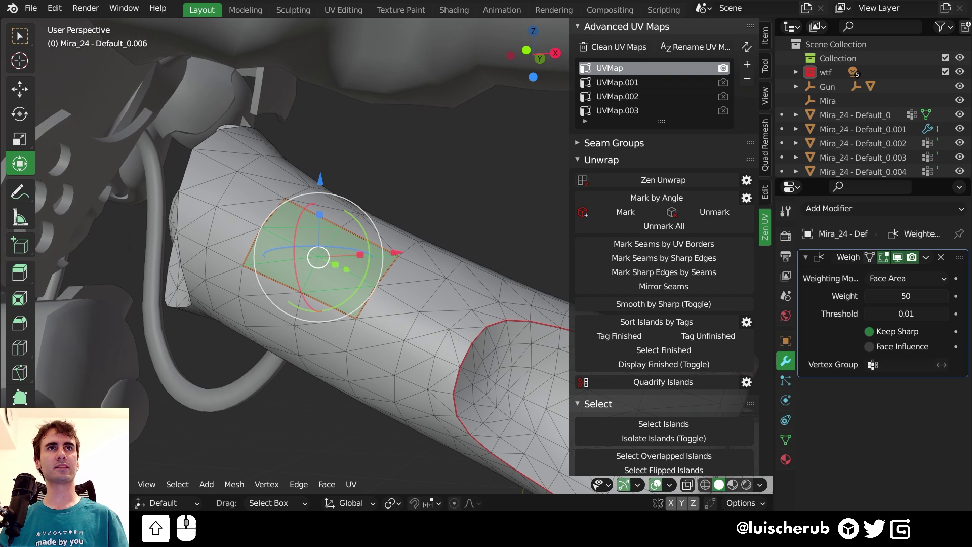
scroll(304, 253, up, 2)
key(a)
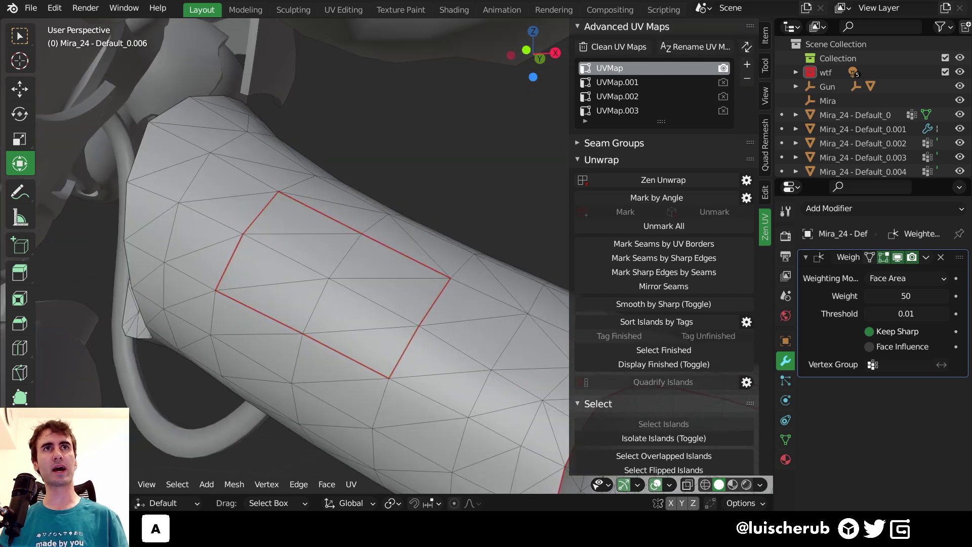
middle_drag(304, 253, 313, 251)
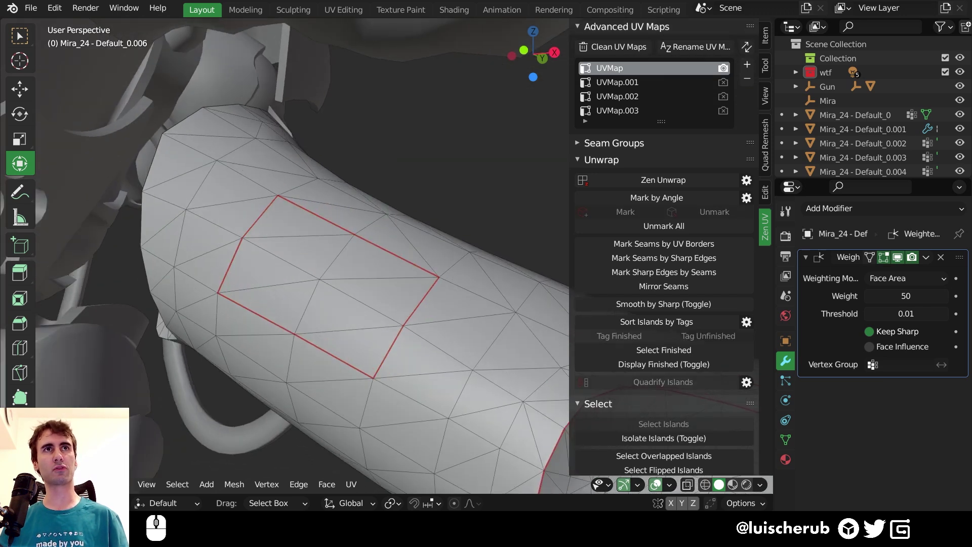
Circle Select the faces over the seamed patch in Face mode and unmark their seams.
scroll(368, 294, down, 1)
key(c)
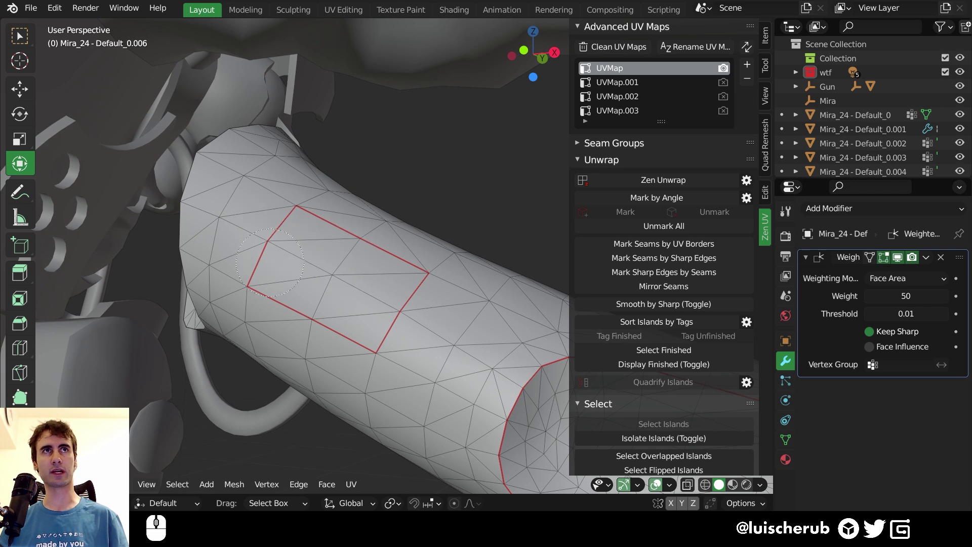
right_click(368, 294)
middle_drag(379, 273, 379, 264)
scroll(379, 265, down, 1)
right_click(379, 264)
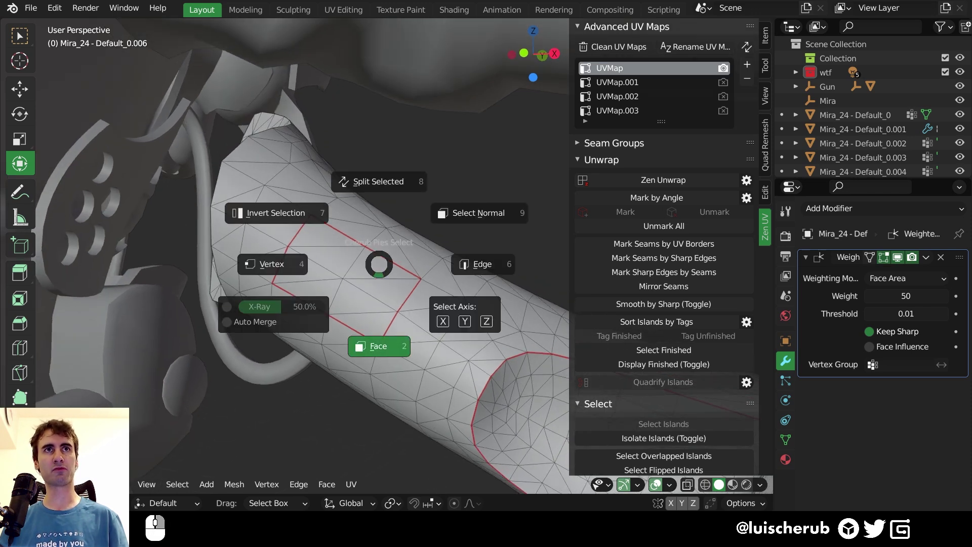
click(378, 346)
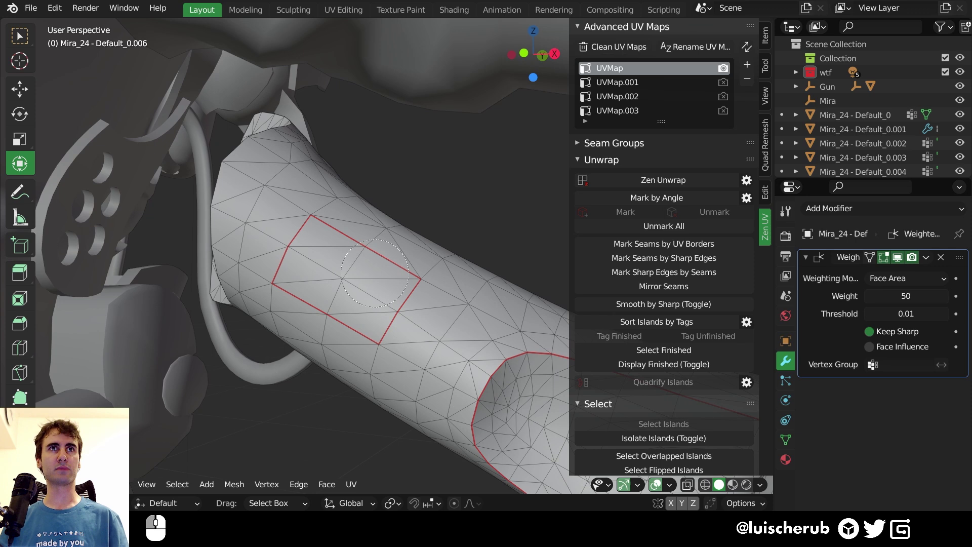
mouse_move(375, 273)
mouse_down()
mouse_move(273, 299)
mouse_move(390, 329)
mouse_up()
right_click(390, 329)
key(q)
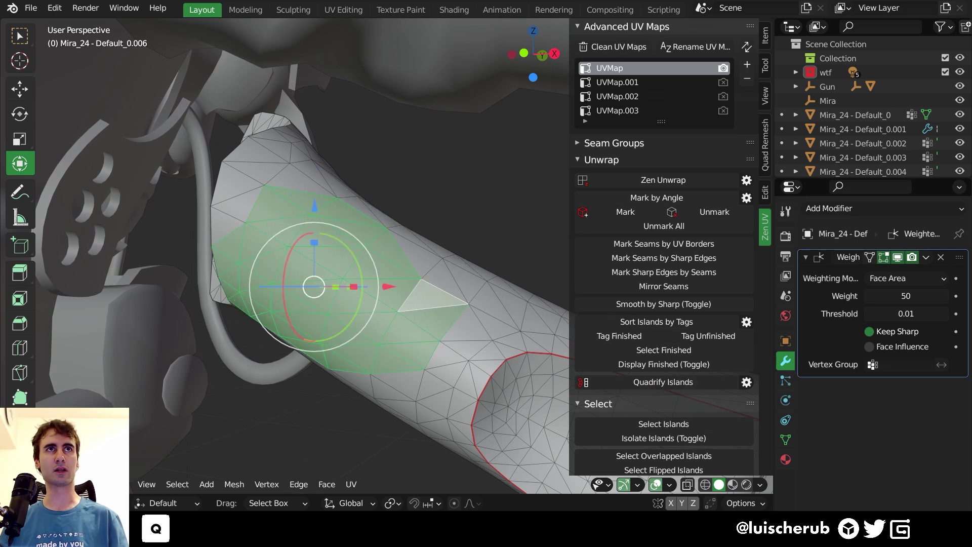
key(a)
Switch to edge selection mode and Circle Select the outer and inner edges of the upper-arm patch.
right_click(396, 266)
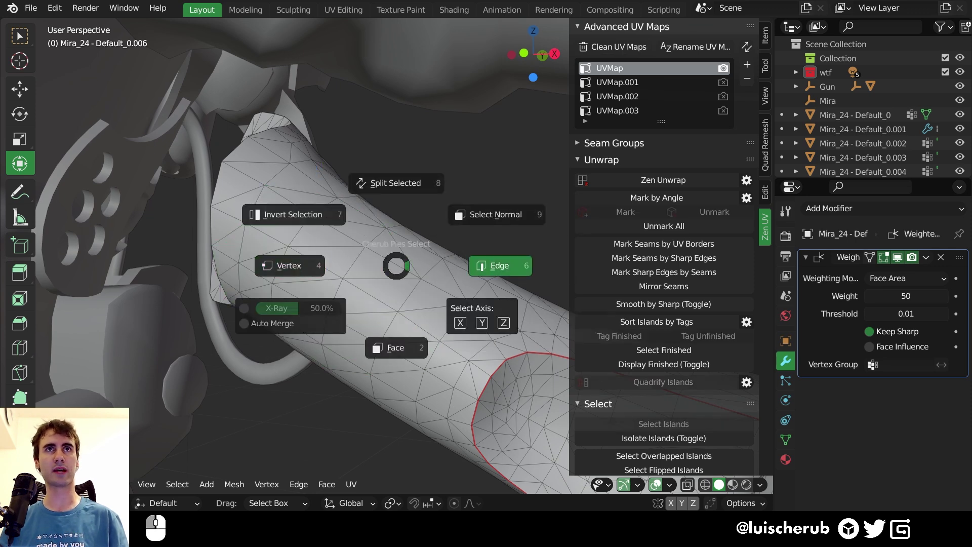
click(500, 265)
middle_drag(485, 266, 499, 267)
key(c)
drag(319, 258, 376, 284)
mouse_move(374, 284)
middle_down()
mouse_move(206, 261)
mouse_move(246, 190)
middle_up()
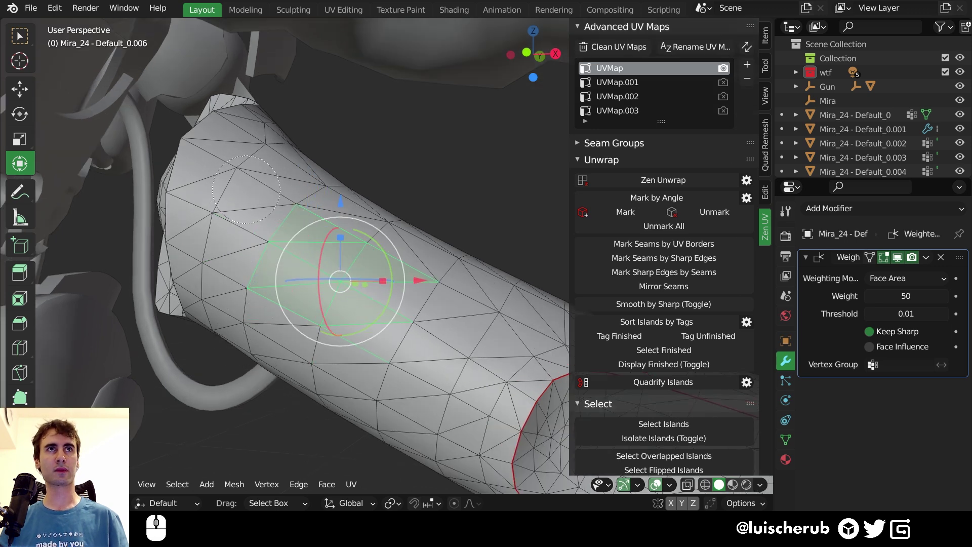
right_click(367, 328)
key(c)
drag(385, 334, 468, 317)
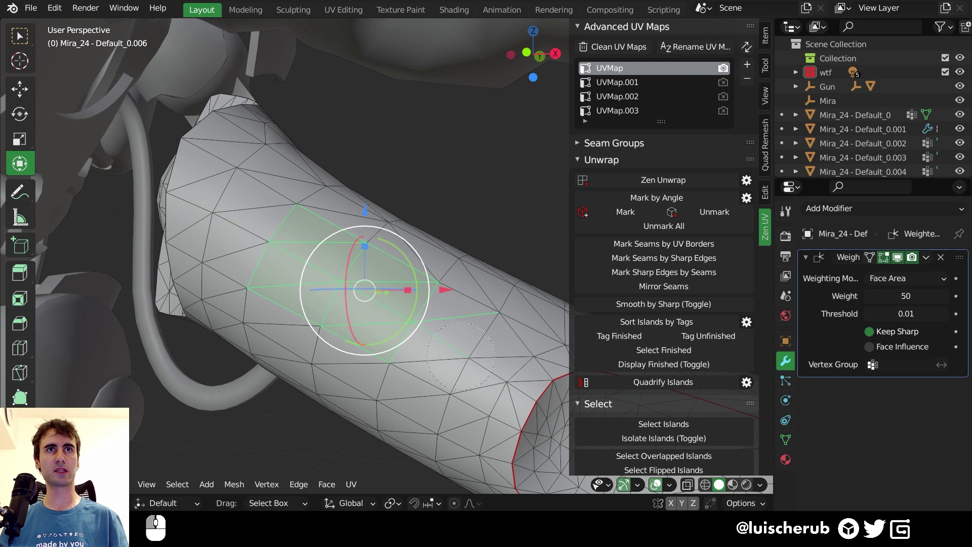
middle_drag(476, 299, 466, 349)
right_click(461, 337)
scroll(458, 248, up, 1)
middle_drag(458, 248, 469, 257)
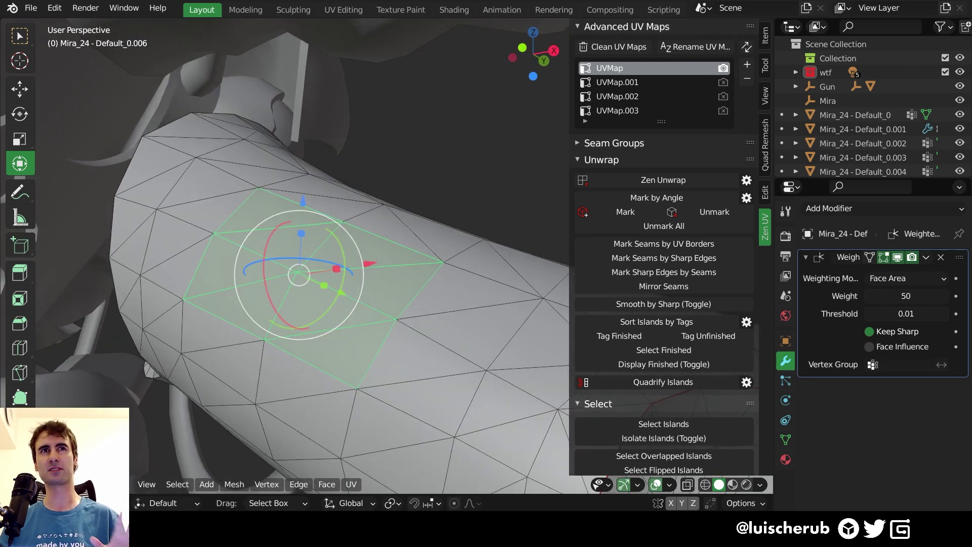
middle_drag(400, 278, 394, 289)
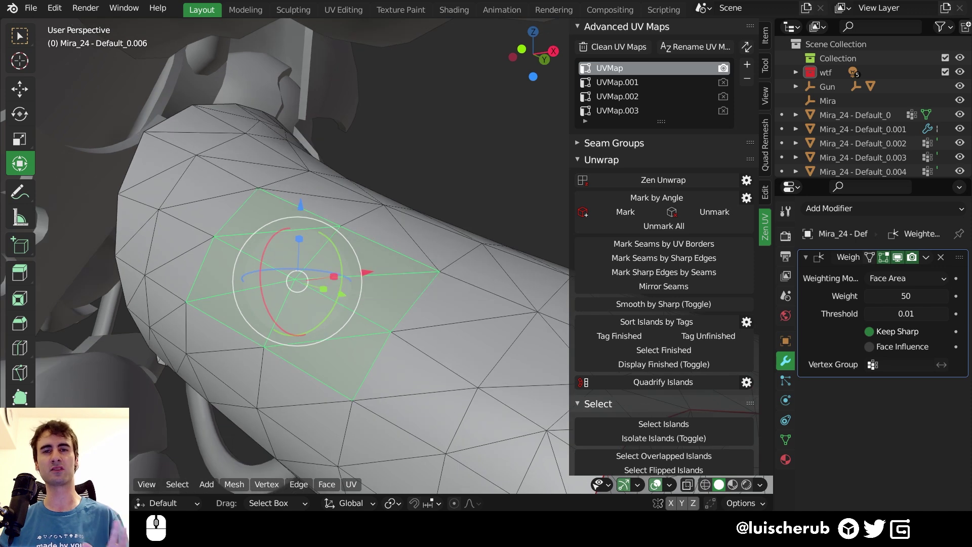
shift+middle_drag(297, 281, 337, 268)
Mark every selected edge of the patch as a seam, and Circle Select over the seamed patch again.
key(q)
scroll(349, 262, up, 3)
key(a)
scroll(352, 263, down, 2)
scroll(379, 307, down, 1)
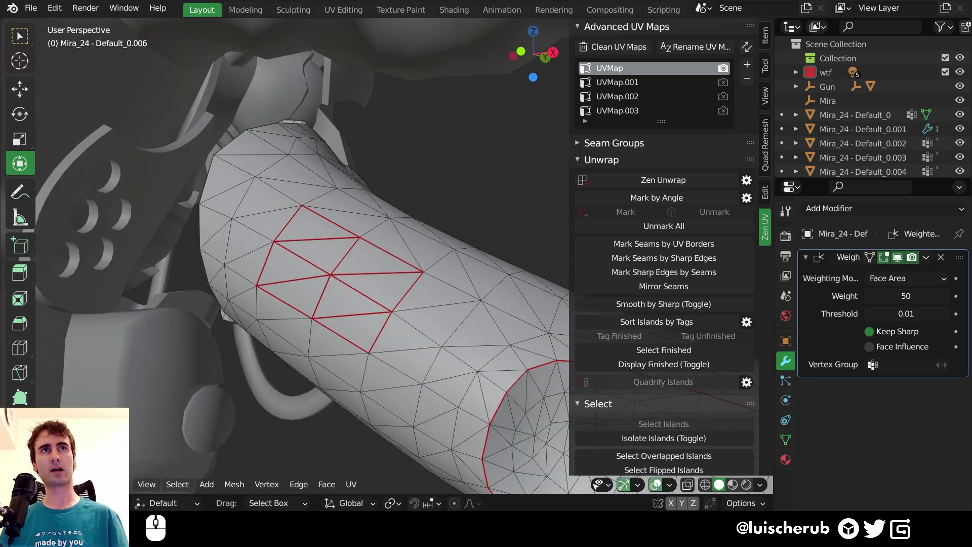
middle_drag(375, 305, 380, 307)
key(c)
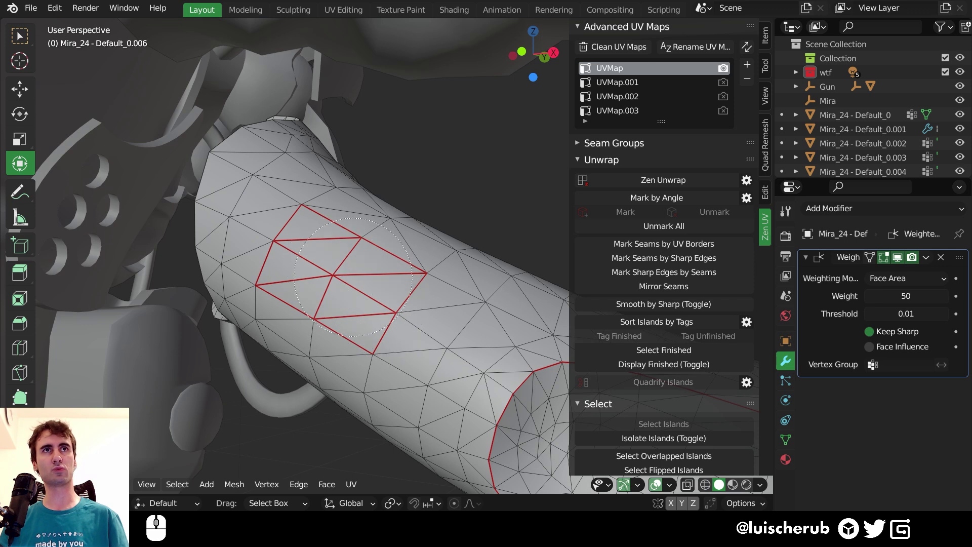
drag(353, 277, 336, 267)
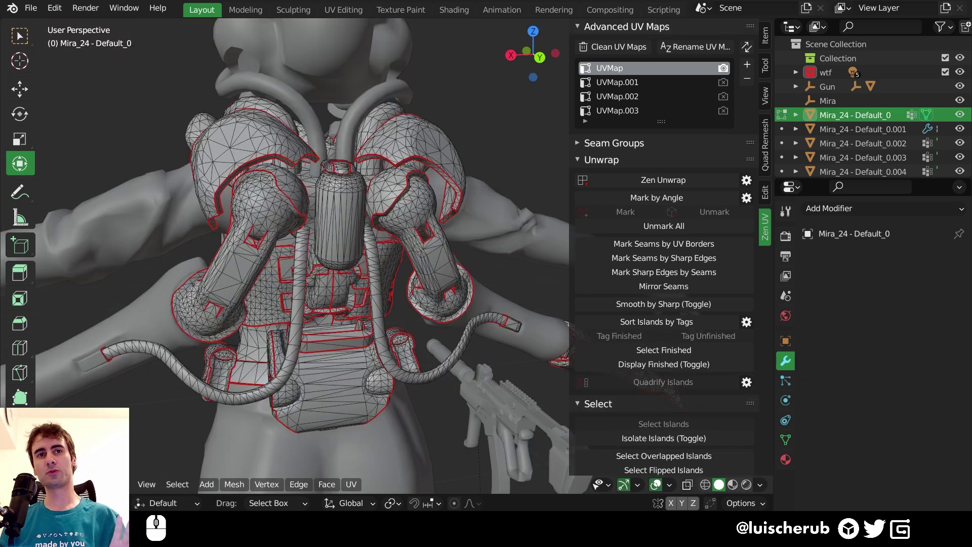
Run Zen Unwrap on the whole backpack mesh Mira_24 - Default_0 with nothing selected, and inspect its UV layout.
middle_drag(389, 238, 441, 308)
key(a)
key(q)
click(425, 313)
shift+middle_drag(387, 223, 446, 170)
key(alt+a)
key(q)
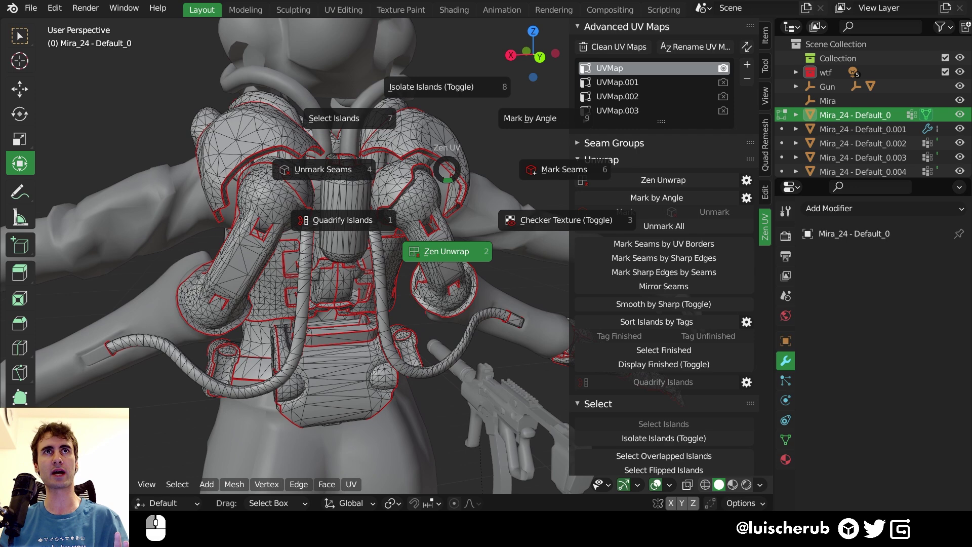
click(446, 251)
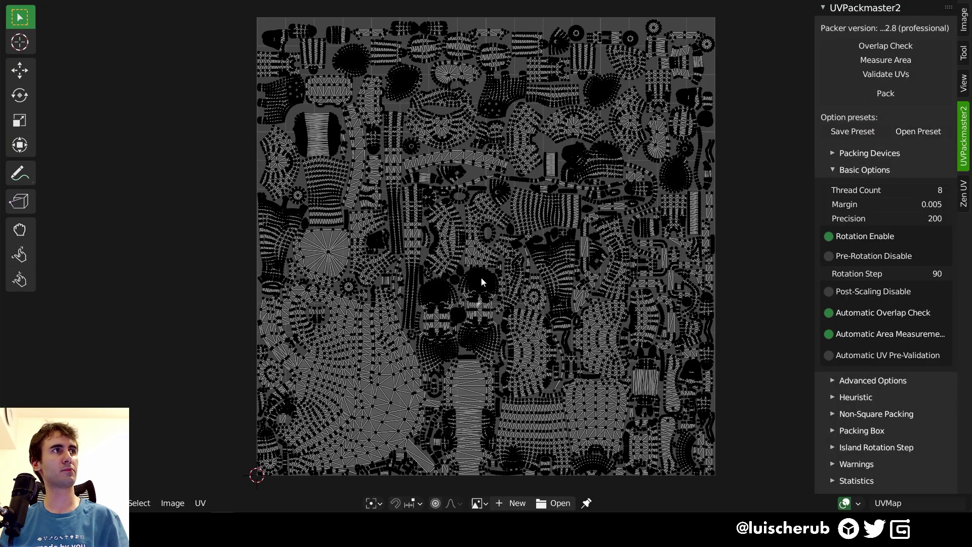
mouse_move(612, 278)
middle_down()
mouse_move(635, 276)
mouse_move(624, 281)
middle_up()
scroll(582, 282, up, 1)
middle_drag(526, 338, 491, 298)
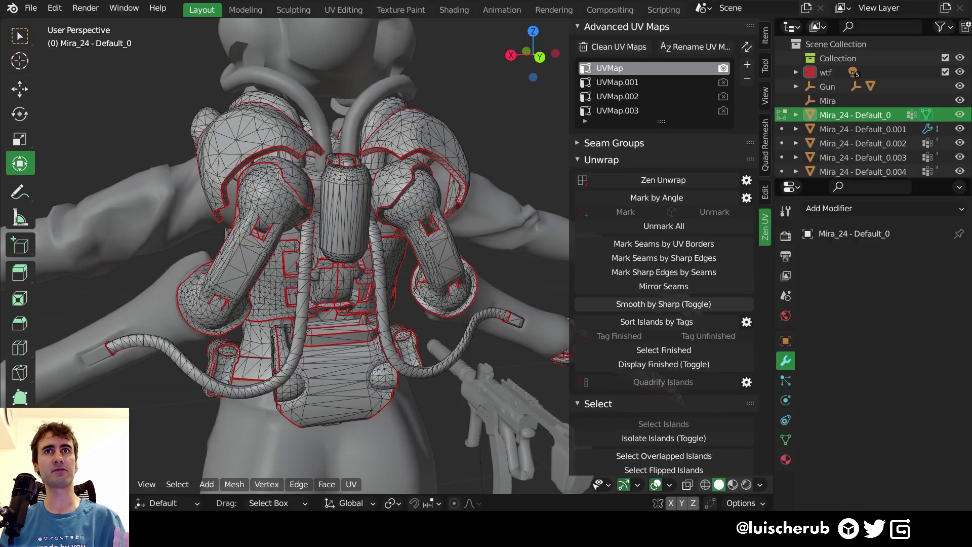
Set the pack engine to UVPackmaster 2 in the Pack Islands settings.
scroll(663, 202, down, 3)
scroll(663, 303, down, 7)
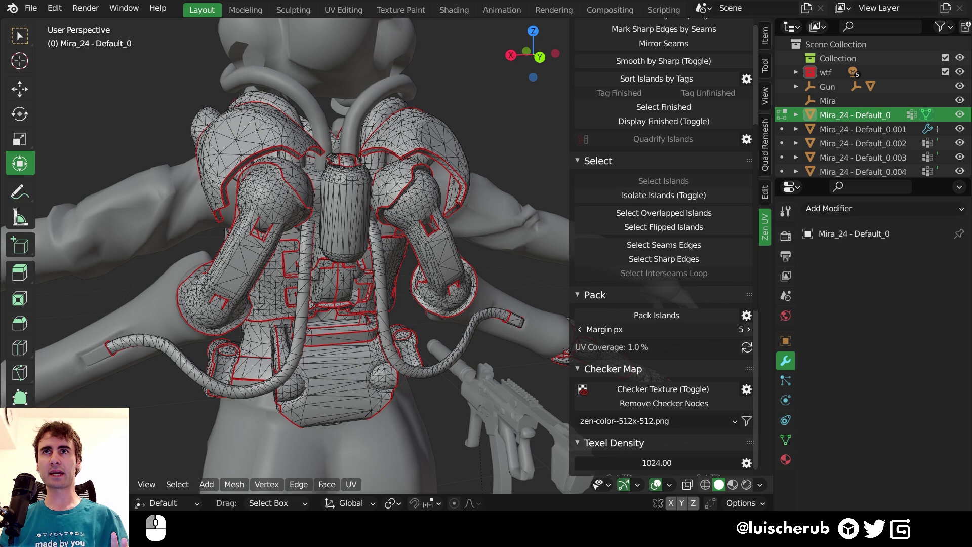
click(746, 314)
click(744, 287)
click(705, 303)
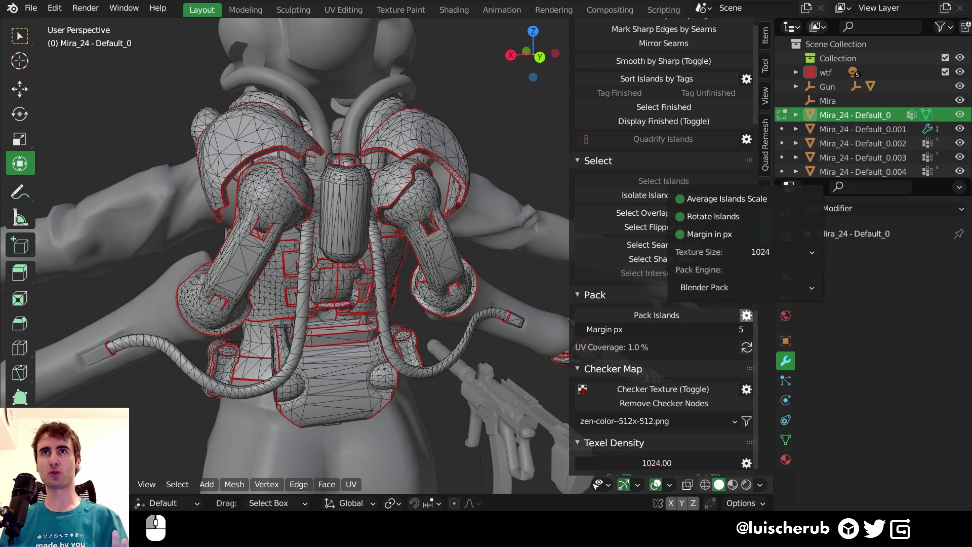
click(744, 287)
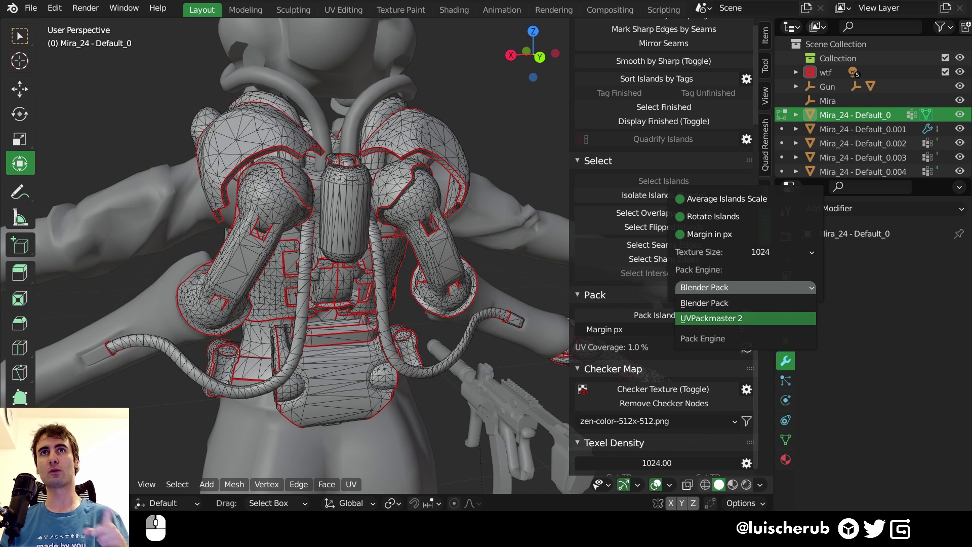
click(711, 318)
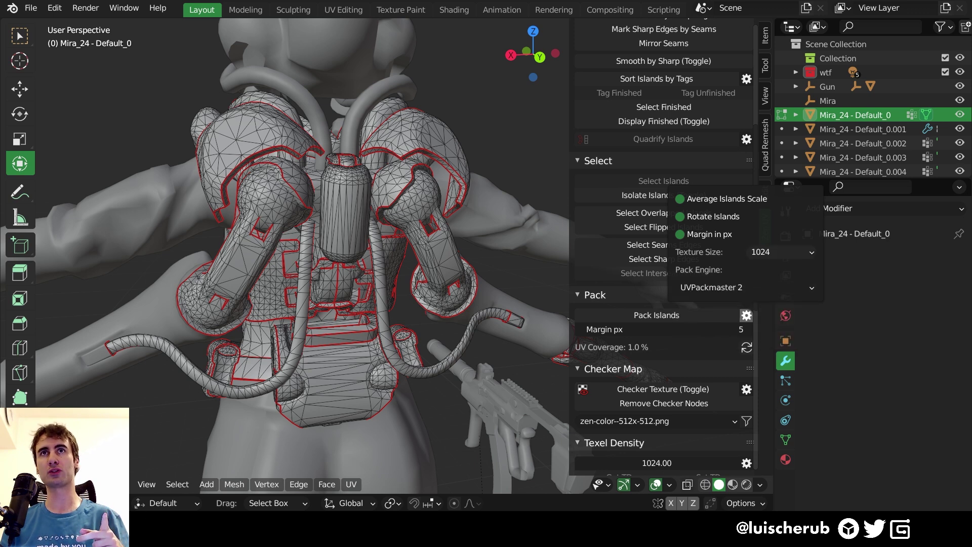
click(781, 252)
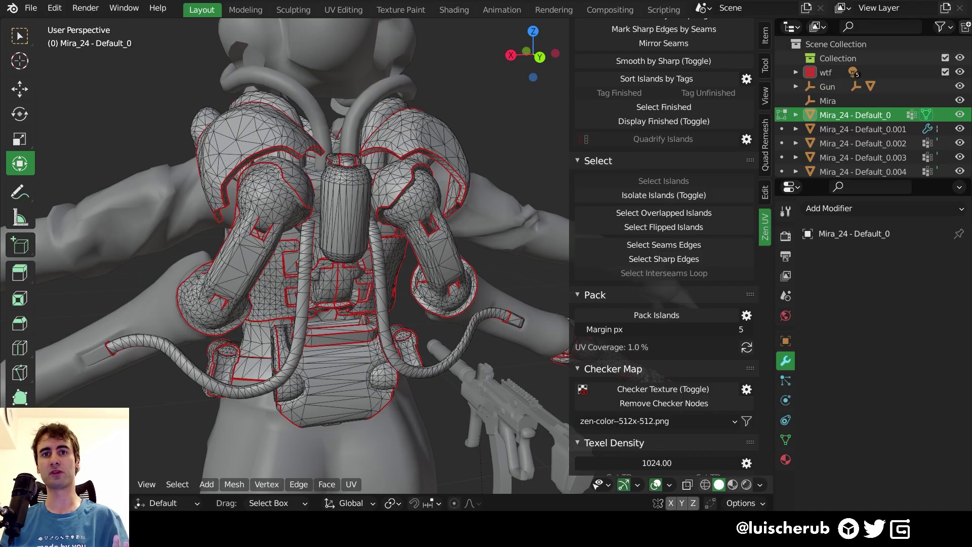
scroll(334, 253, down, 3)
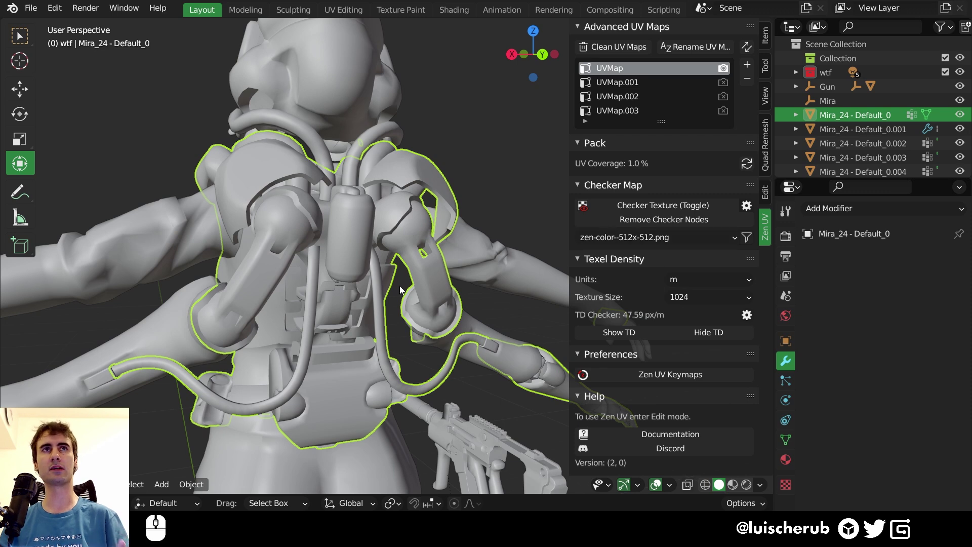
Enter Edit Mode on the backpack mesh Mira_24 - Default_0 and turn on the Zen UV checker texture.
middle_drag(365, 281, 452, 248)
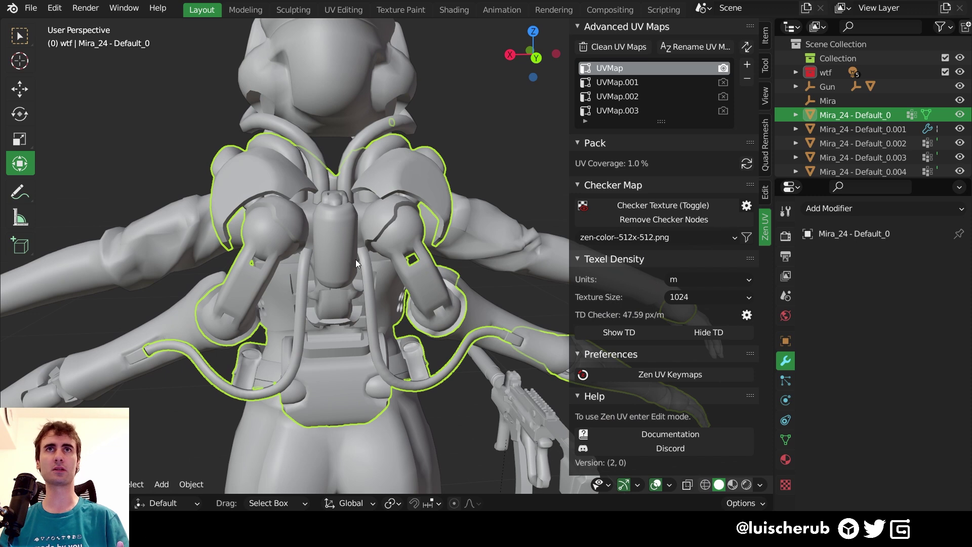
middle_drag(356, 259, 387, 255)
key(Tab)
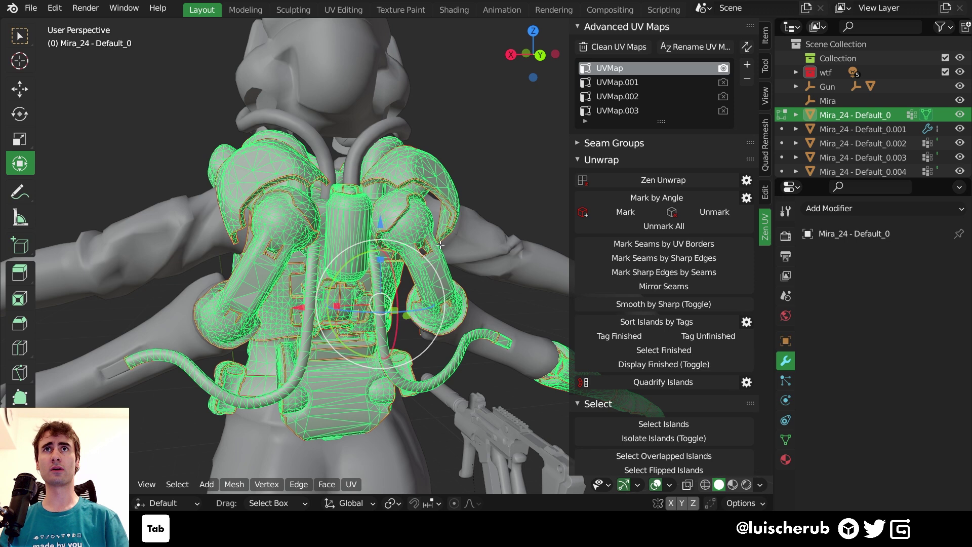
scroll(661, 275, down, 6)
scroll(663, 273, down, 8)
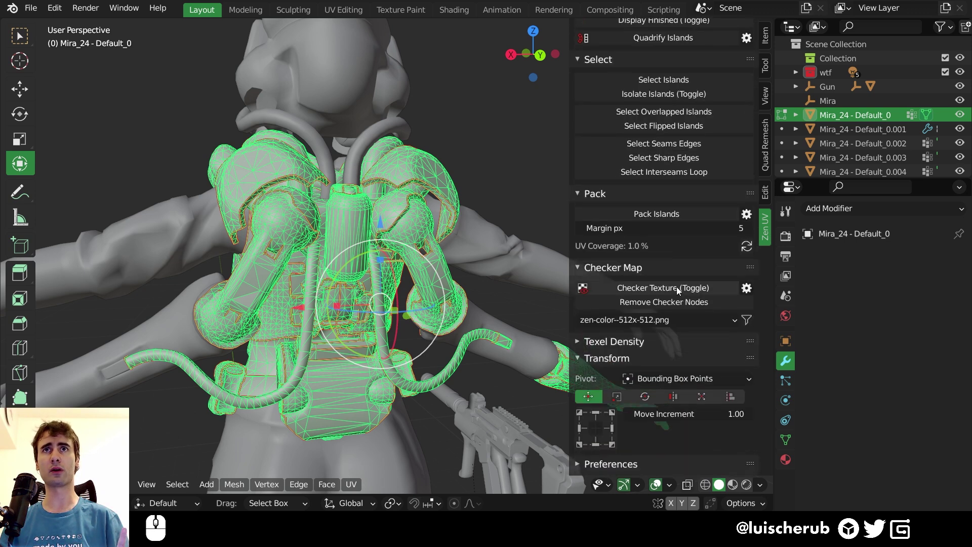
middle_drag(456, 283, 425, 330)
click(653, 287)
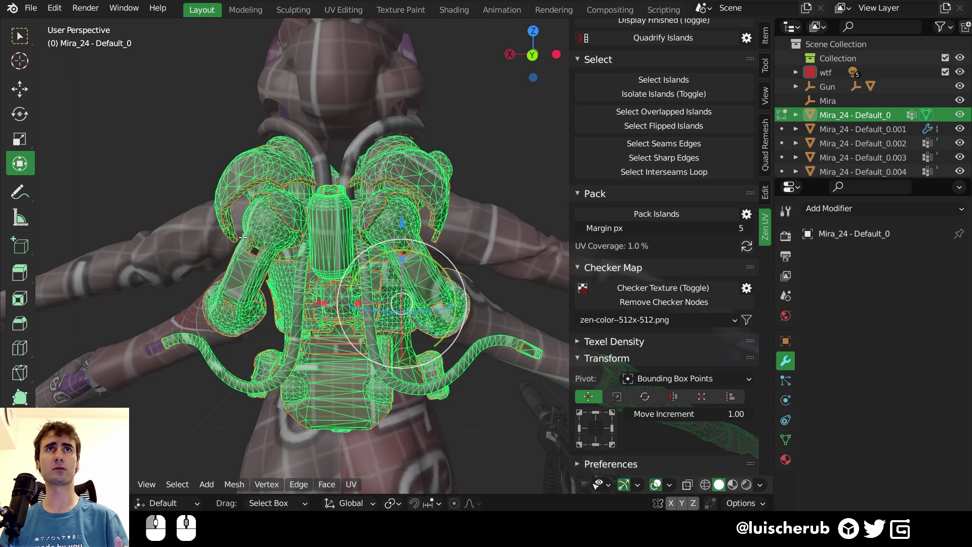
Return to Object Mode and examine how the checker texture lies on the backpack.
middle_drag(324, 243, 277, 237)
key(Tab)
middle_drag(381, 221, 348, 209)
scroll(348, 209, up, 1)
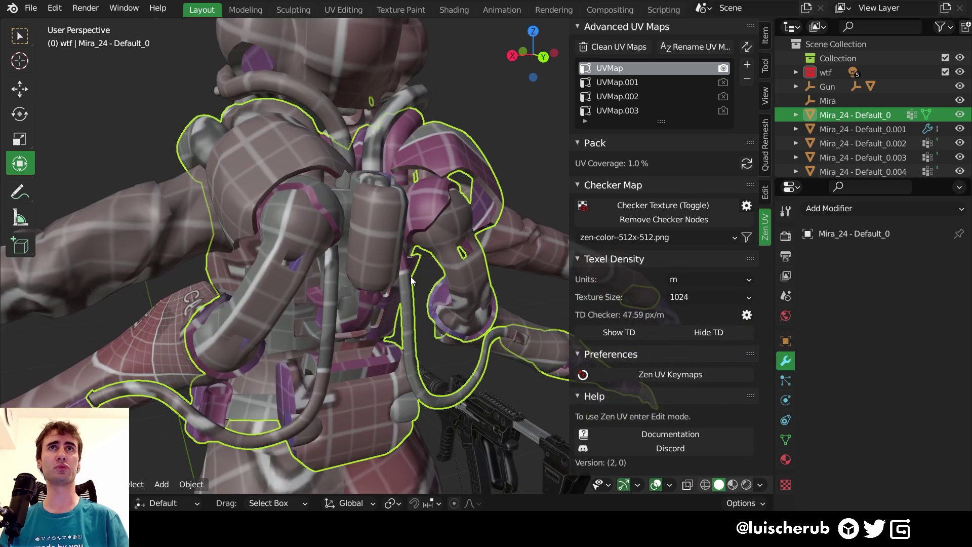
Try showing and hiding the backpack's texel density, and view the available unit and texture size options.
click(612, 332)
key(Tab)
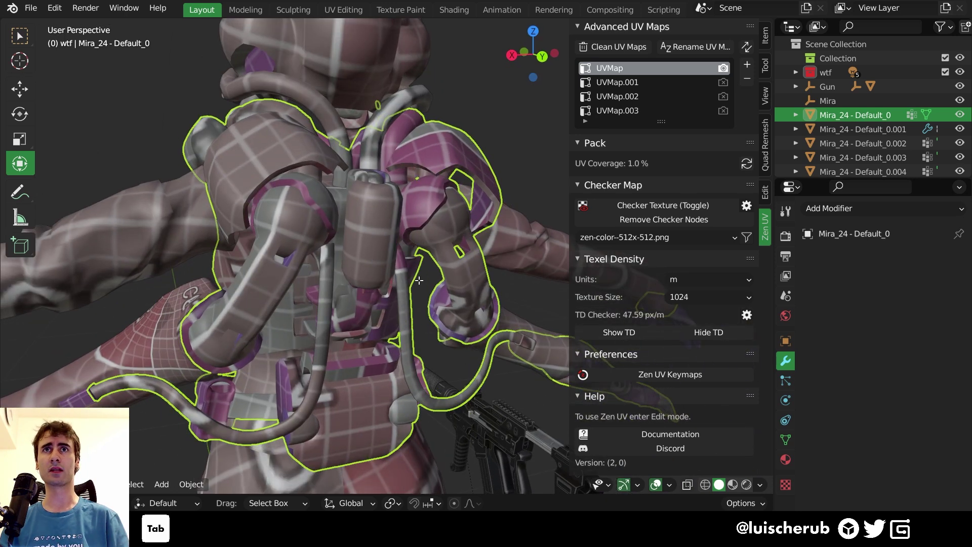
key(Tab)
click(707, 332)
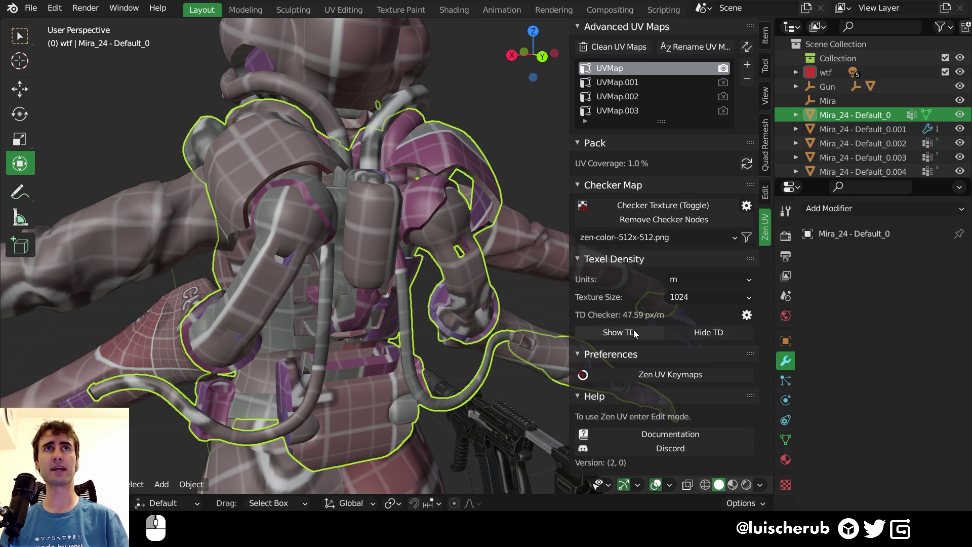
click(681, 284)
click(687, 282)
click(677, 296)
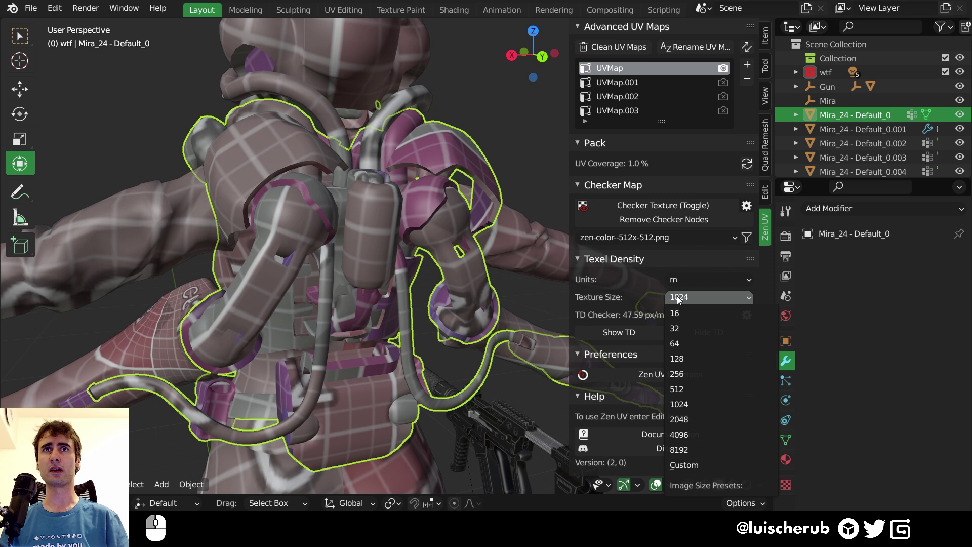
click(607, 288)
Deselect all objects, look over the checkered character, and view the list of available checker texture images.
middle_drag(339, 303, 316, 290)
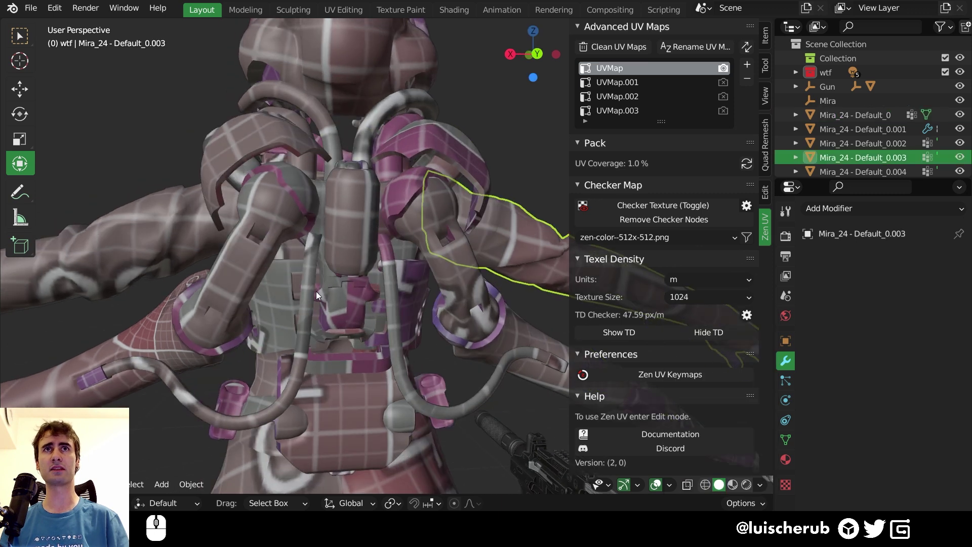
key(alt+a)
scroll(421, 299, down, 3)
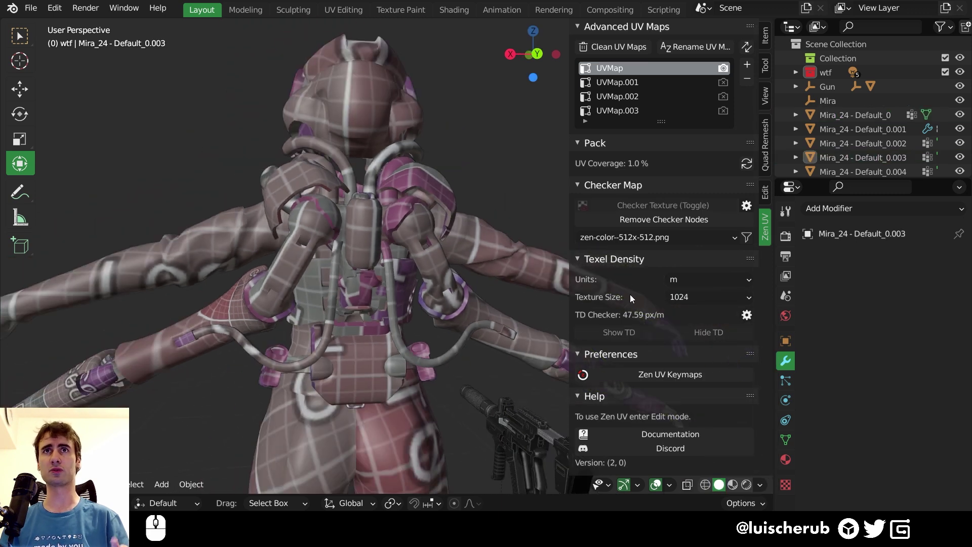
middle_drag(375, 284, 380, 291)
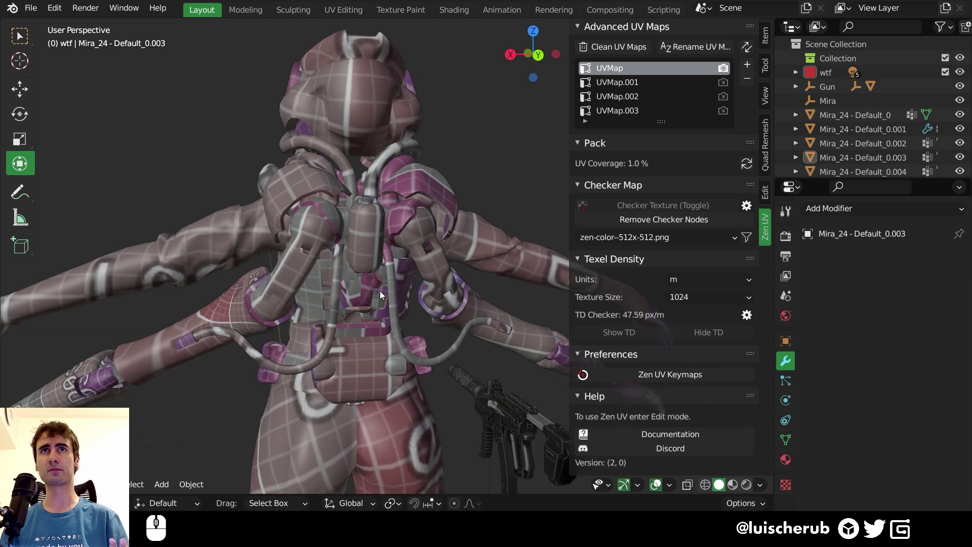
click(722, 238)
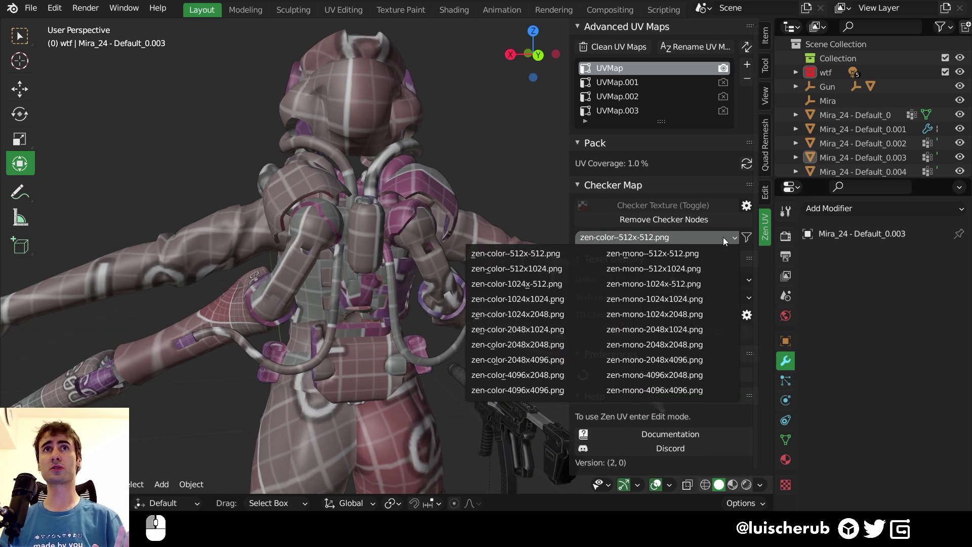
click(722, 237)
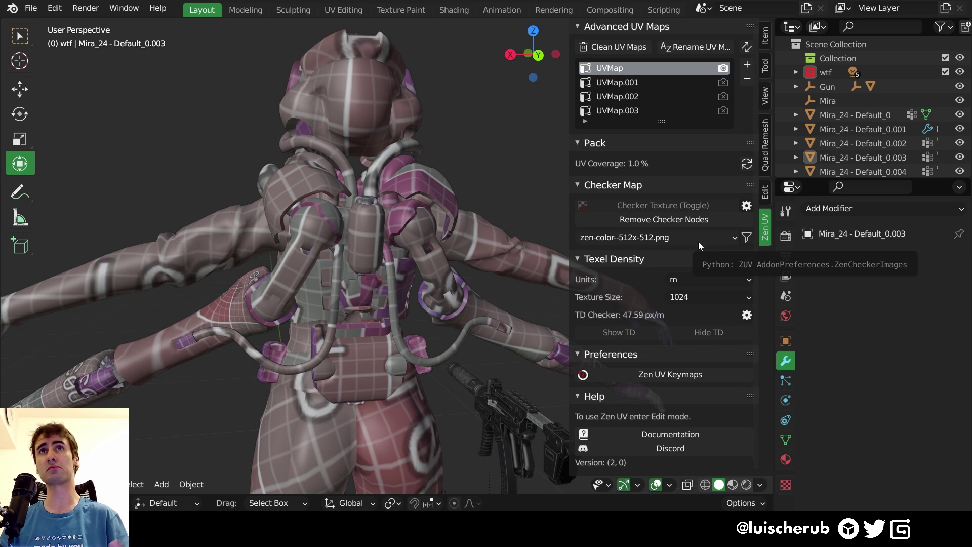
Enter Edit Mode on the lower arm mesh Mira_24 - Default_0.006 with all its geometry selected.
middle_drag(476, 240, 461, 294)
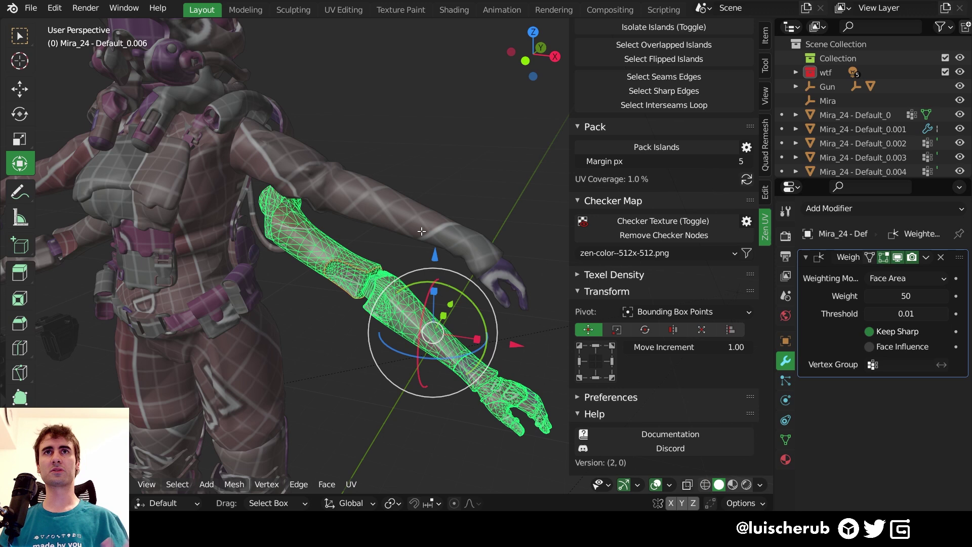
scroll(420, 238, up, 3)
scroll(412, 270, down, 1)
shift+middle_drag(410, 276, 395, 251)
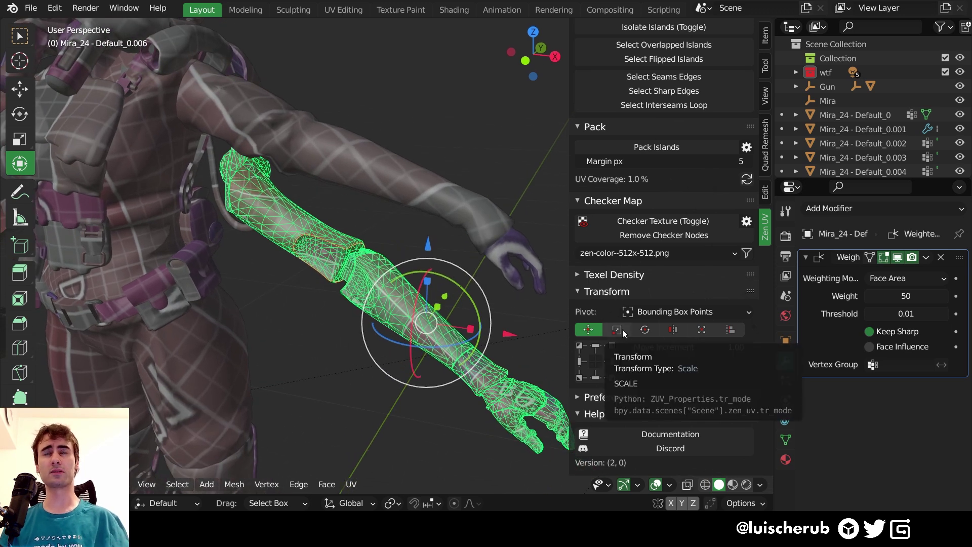
scroll(451, 311, down, 2)
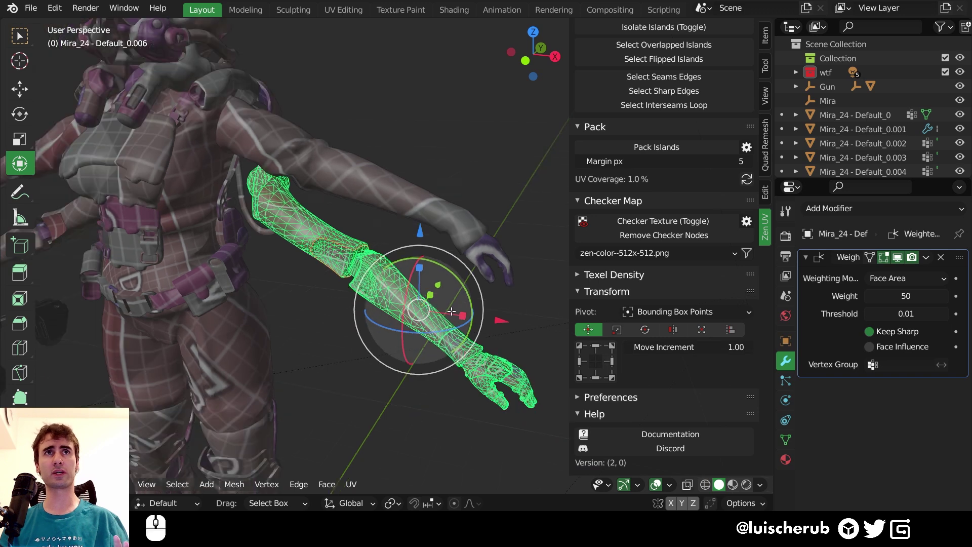
middle_drag(451, 311, 432, 311)
Switch to the UV editor window and move all the arm's UV islands right by an increment of 1.00 with Zen UV Transform.
key(alt+Tab)
middle_drag(639, 249, 703, 230)
middle_drag(516, 161, 451, 199)
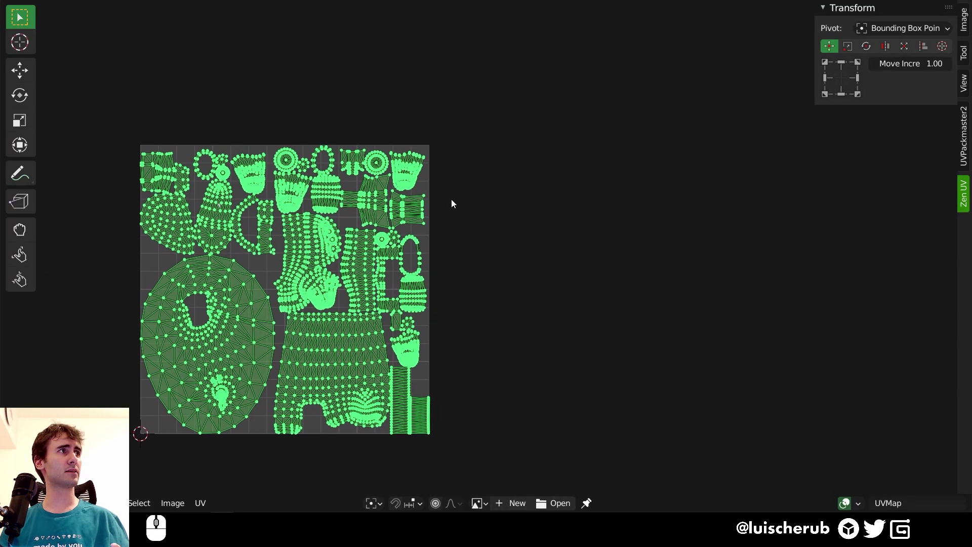
scroll(594, 219, down, 2)
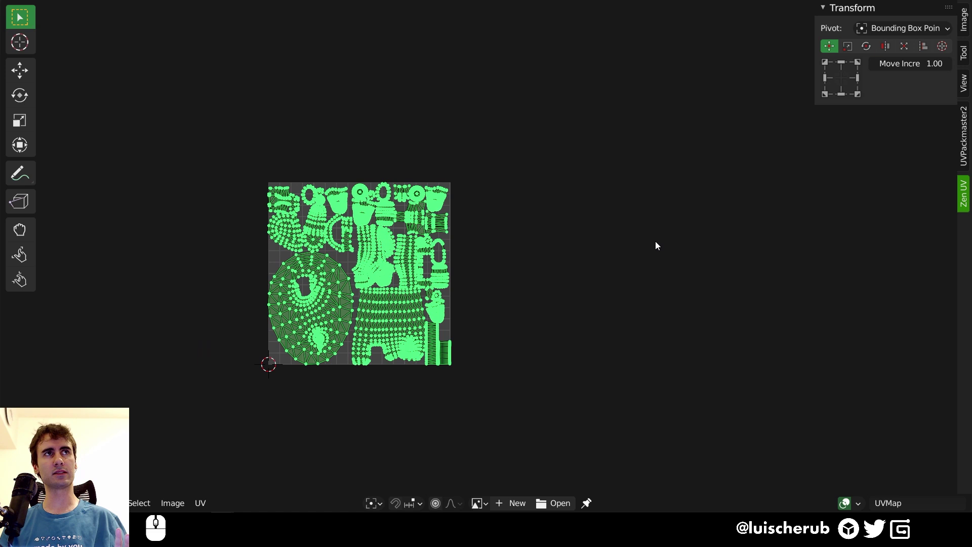
middle_drag(655, 243, 616, 255)
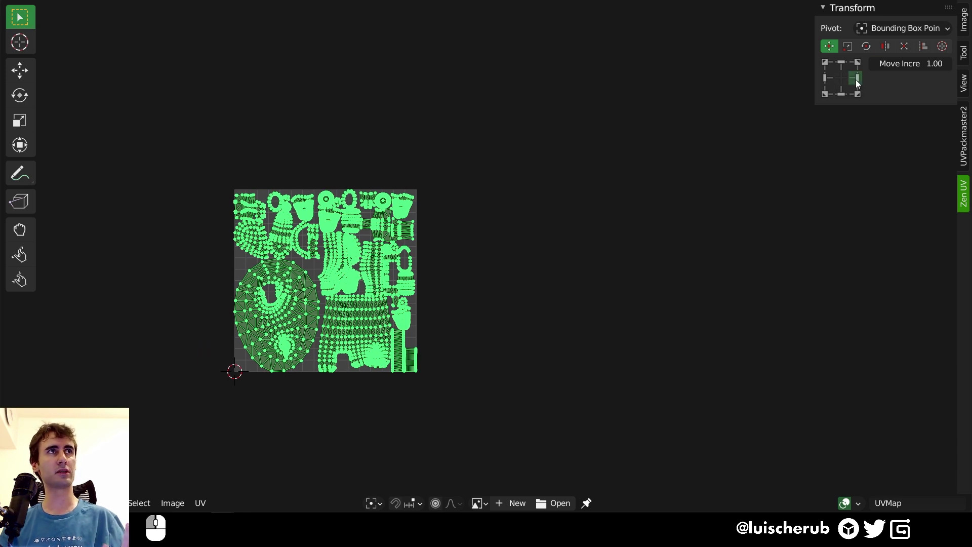
middle_drag(469, 228, 480, 207)
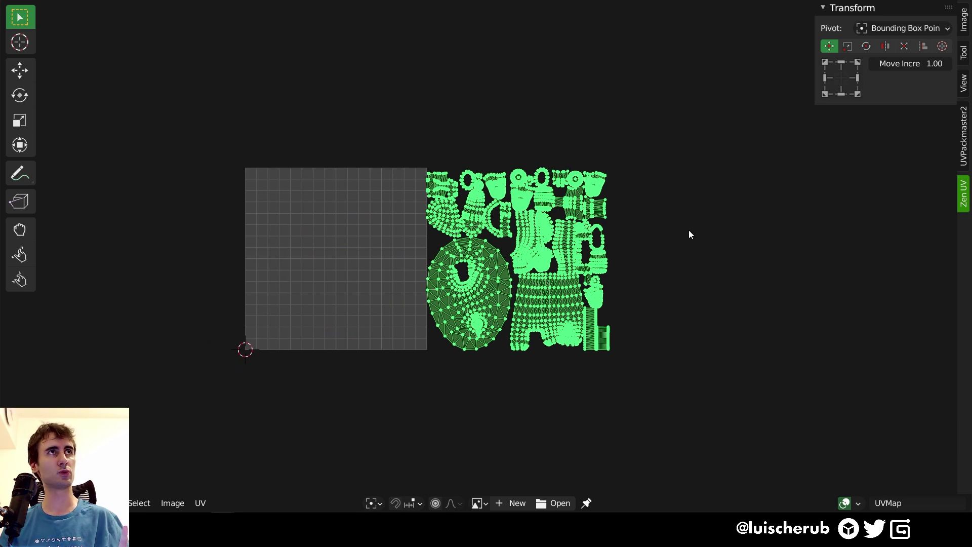
scroll(566, 233, up, 2)
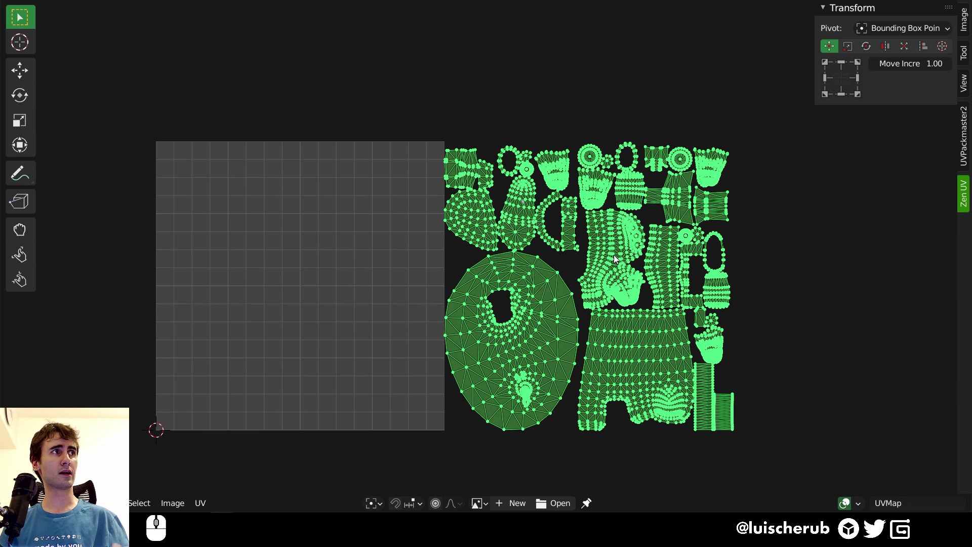
middle_drag(613, 256, 574, 264)
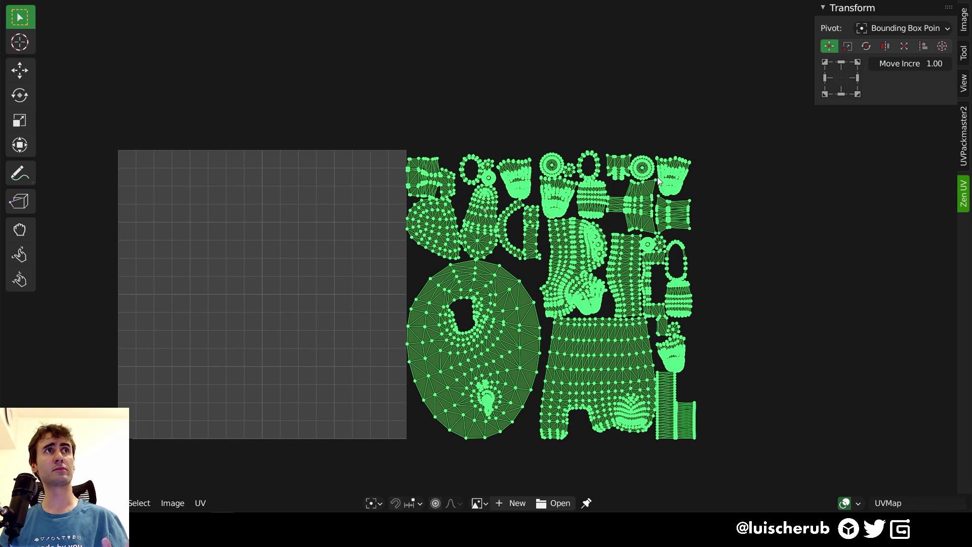
middle_drag(652, 180, 599, 209)
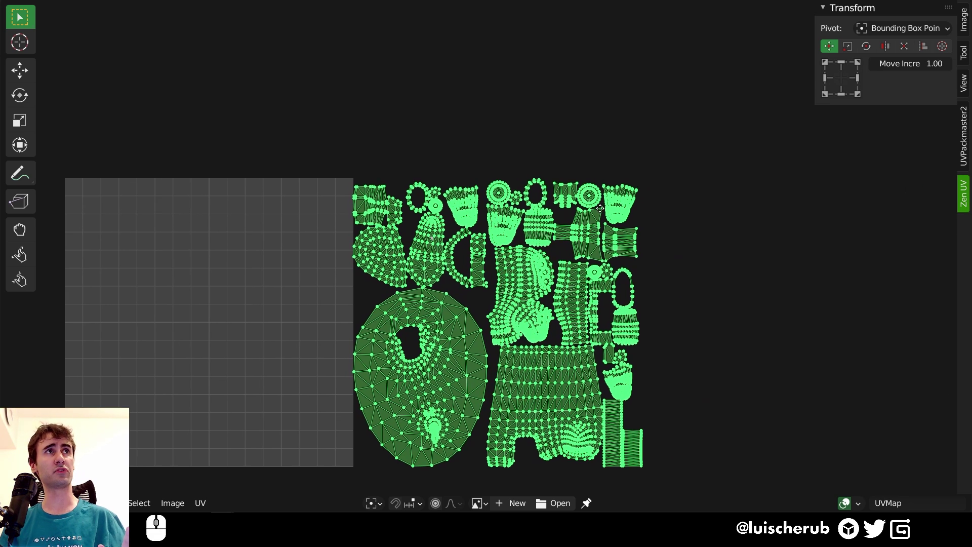
Rotate all the arm's UV islands clockwise twice with a rotate increment of 90 in Zen UV Transform.
click(866, 46)
middle_drag(766, 195, 766, 140)
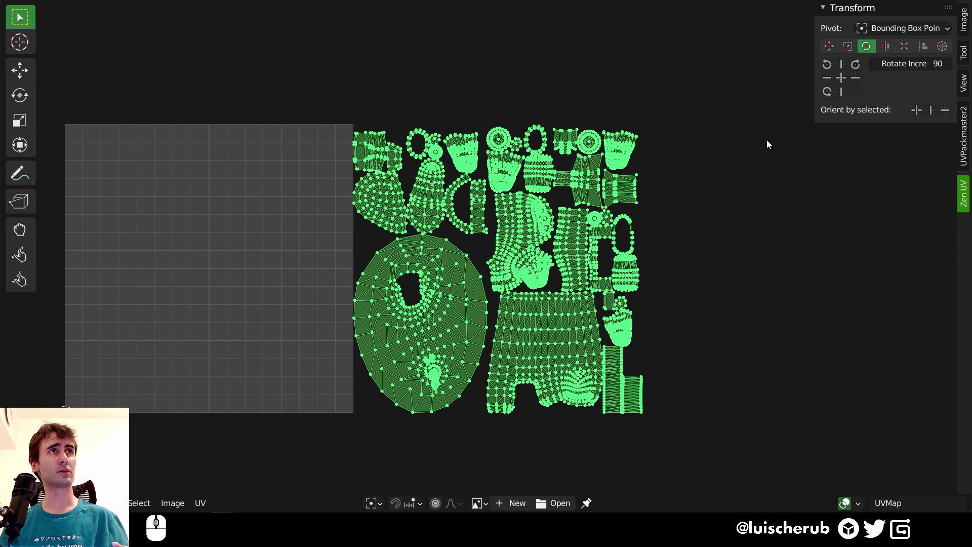
click(861, 67)
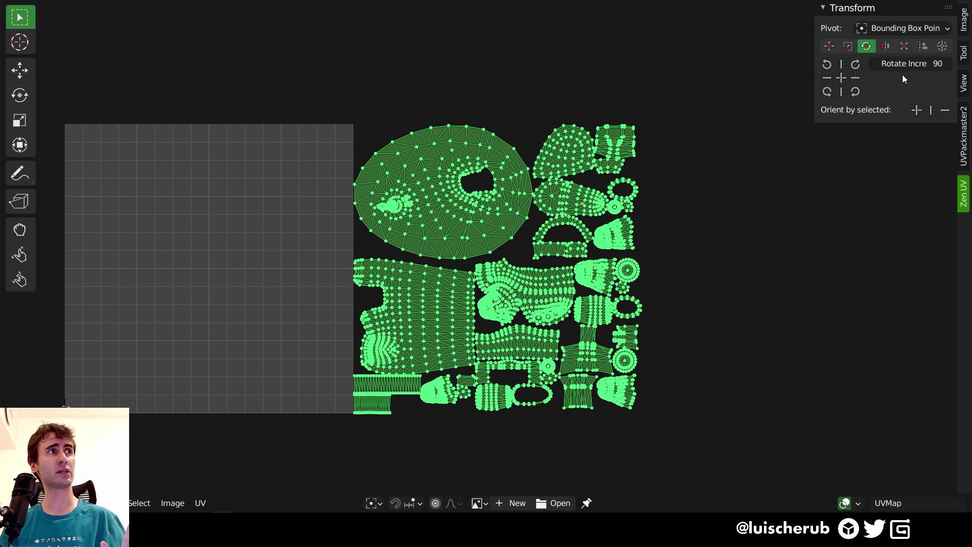
click(856, 63)
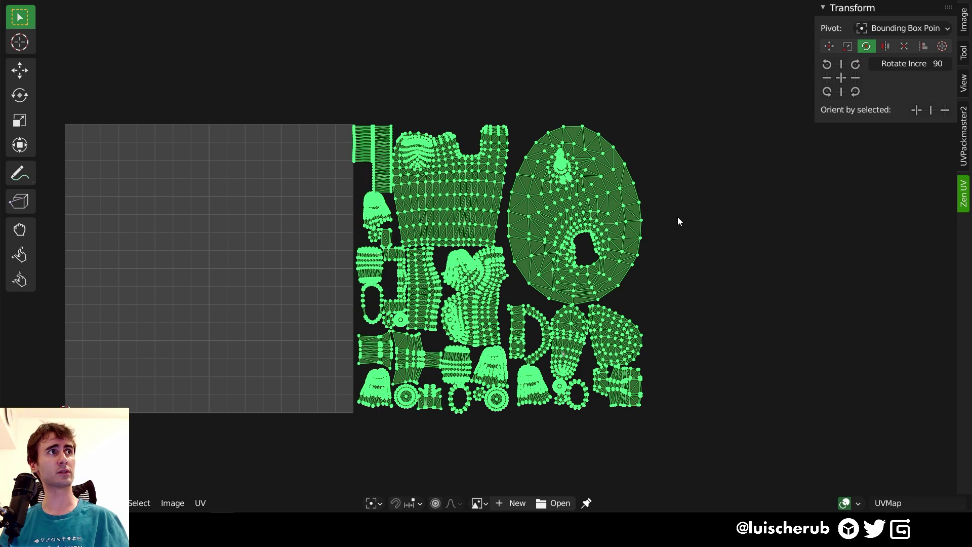
Flip all the arm's UV islands horizontally toward the left with Zen UV Transform and inspect the layout.
middle_drag(678, 217, 785, 218)
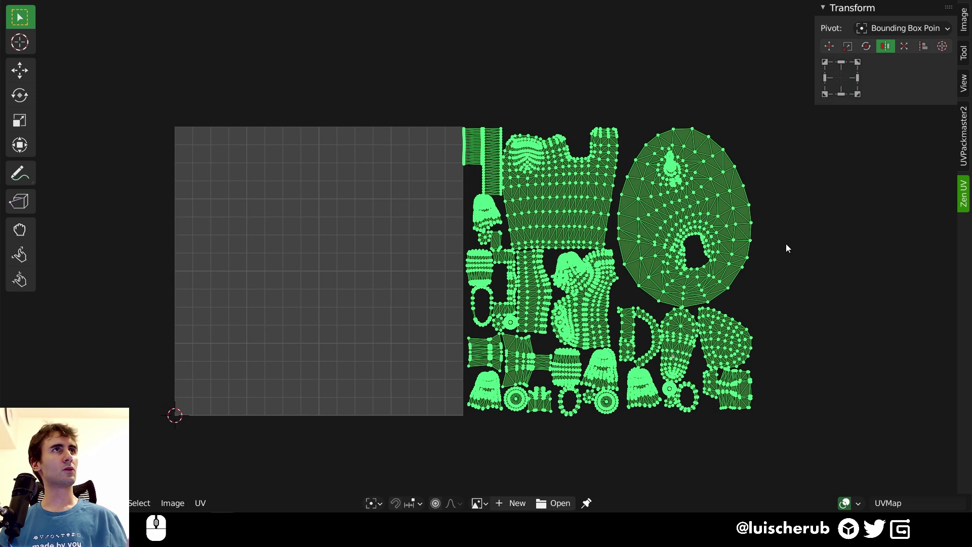
middle_drag(833, 198, 824, 189)
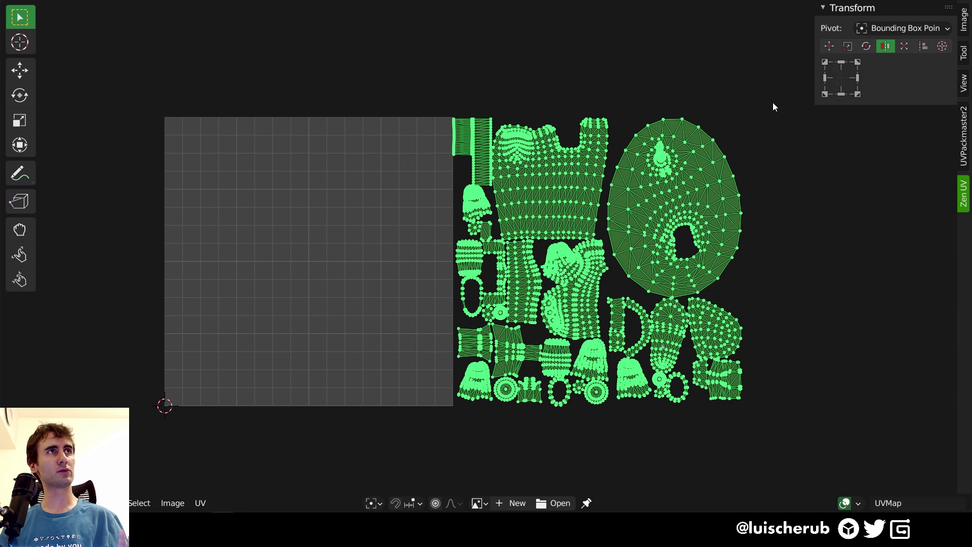
middle_drag(773, 102, 761, 146)
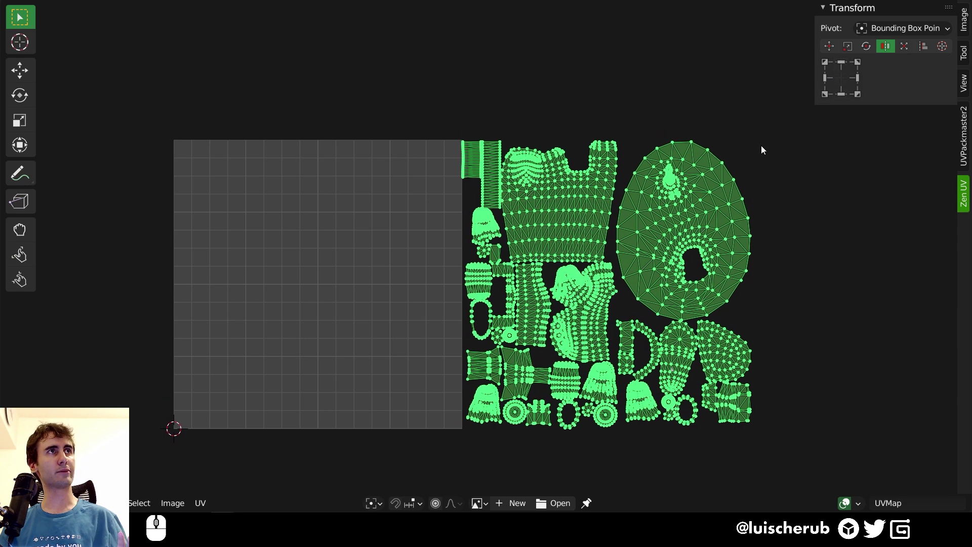
click(826, 79)
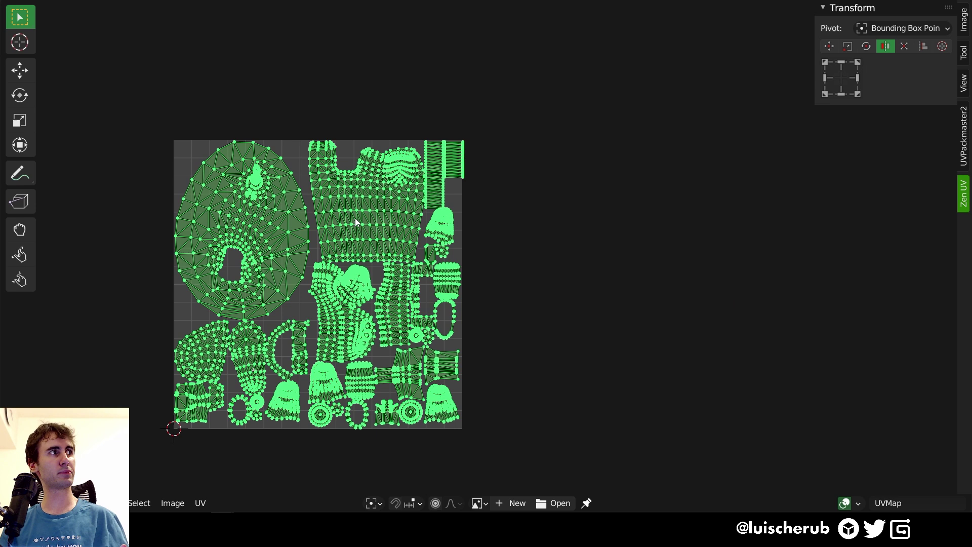
scroll(355, 221, up, 3)
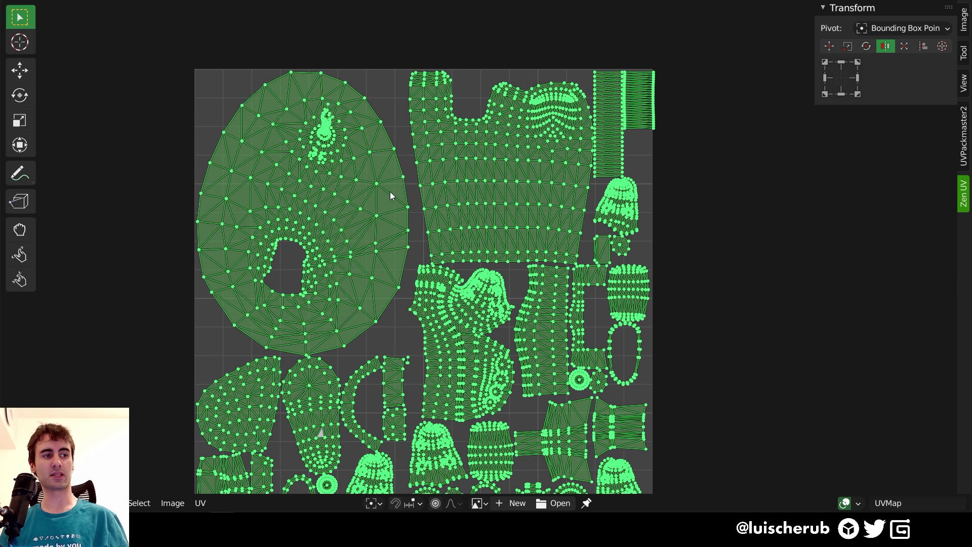
scroll(389, 191, down, 3)
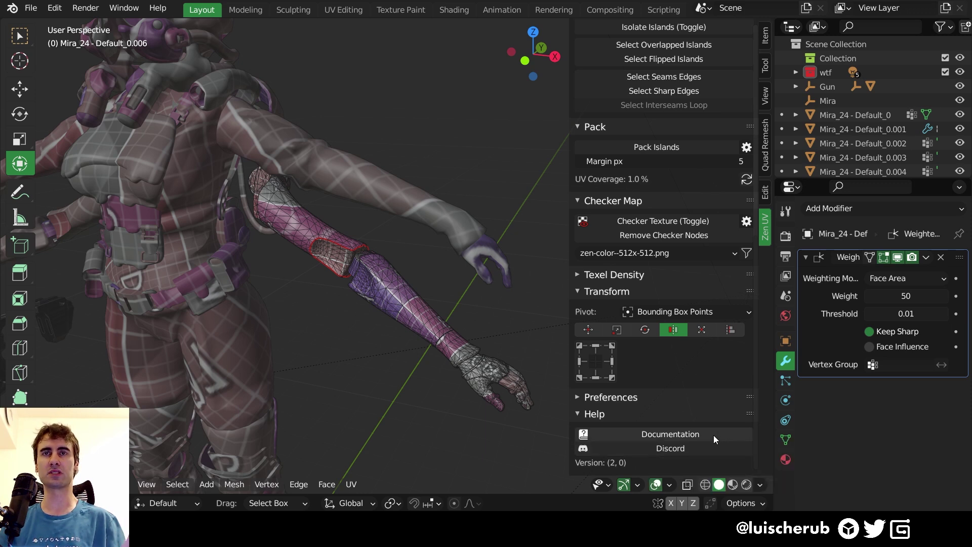
Open the Zen UV online documentation in the browser and read through the introduction's feature list and default shortcuts.
click(698, 432)
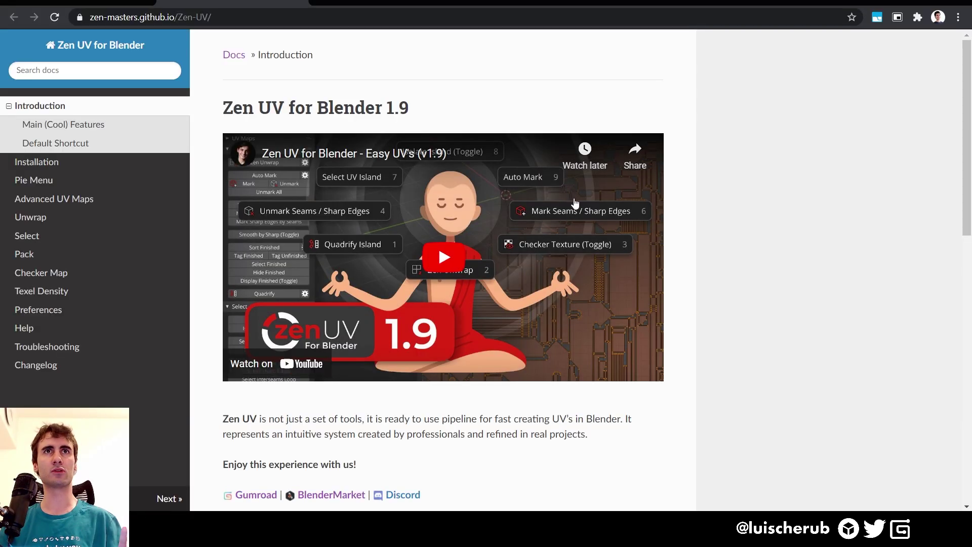
scroll(580, 202, down, 6)
scroll(581, 211, down, 3)
scroll(581, 211, down, 2)
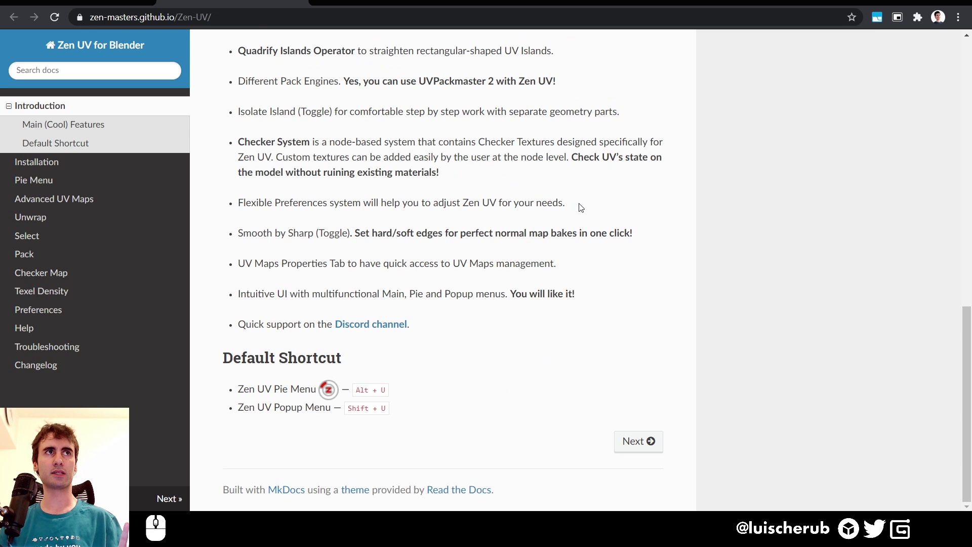
scroll(417, 263, up, 1)
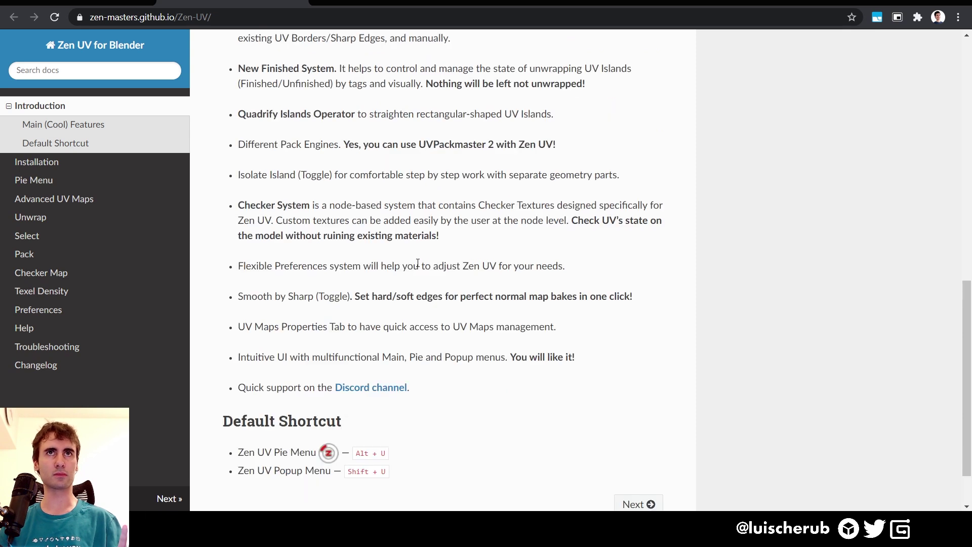
Open the Unwrap page of the Zen UV documentation and read through its Zen Unwrap, Mark and seam operator descriptions.
click(105, 215)
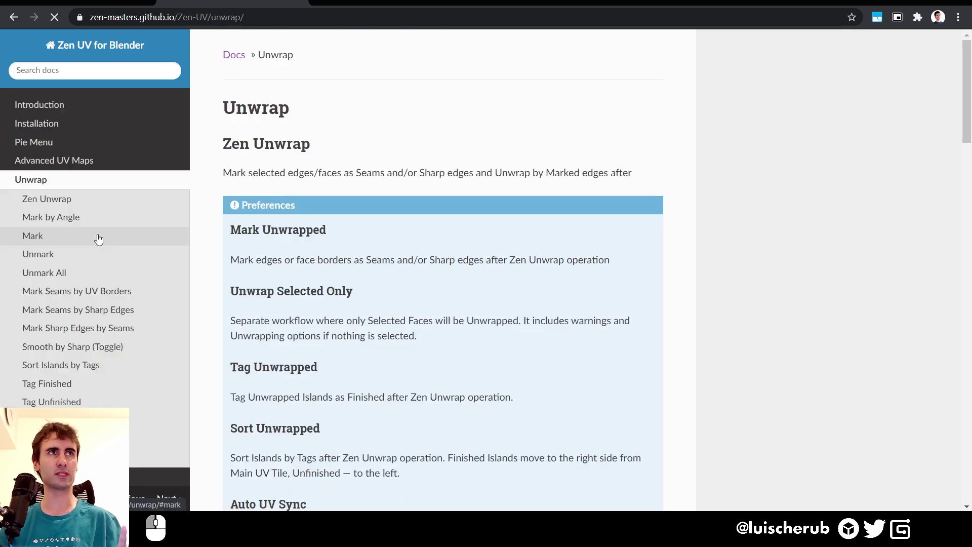
scroll(321, 264, down, 5)
scroll(319, 254, down, 3)
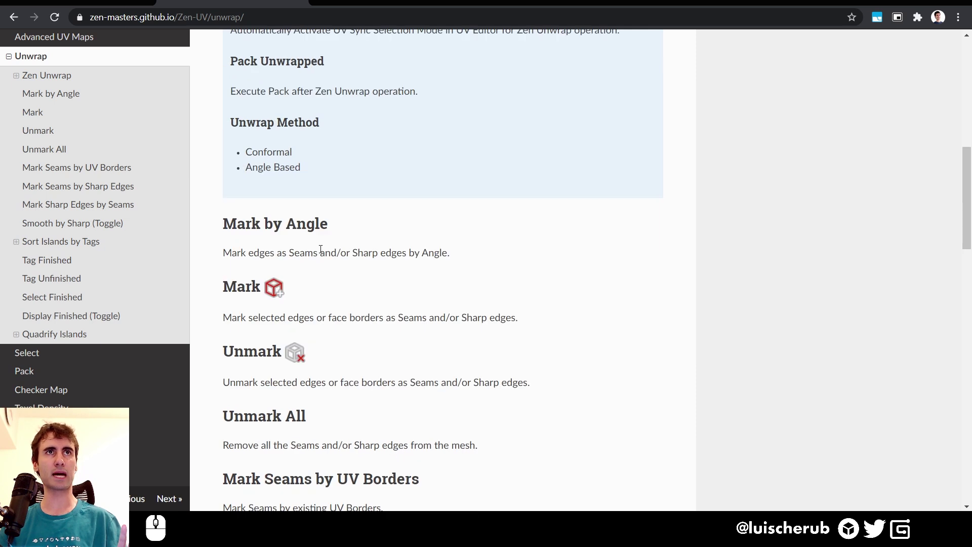
scroll(320, 249, down, 3)
scroll(323, 248, down, 4)
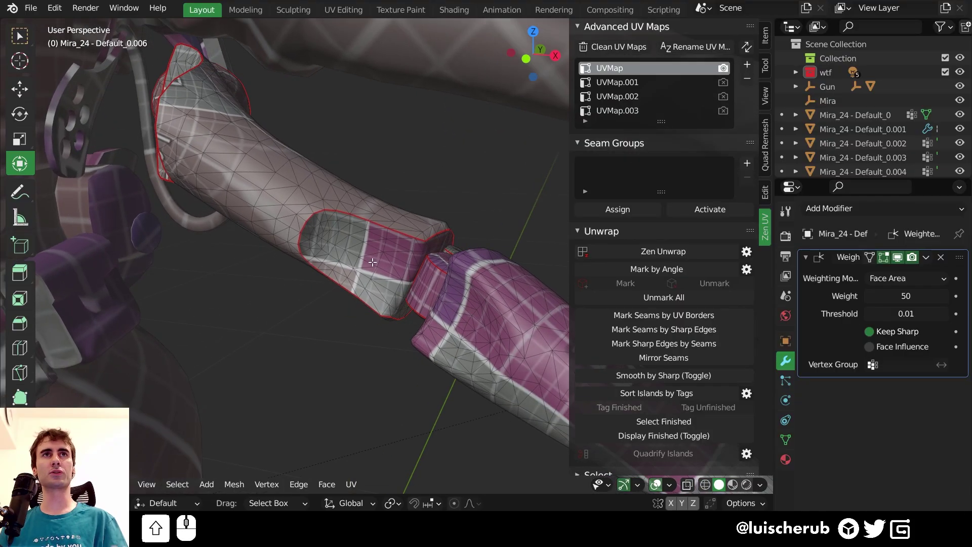
Select the linked elbow patch delimited by sharp edges, tag it as Finished with Zen UV and inspect where its island sits in the UV editor.
mouse_move(372, 263)
middle_down()
mouse_move(384, 274)
mouse_move(372, 253)
middle_up()
key(l)
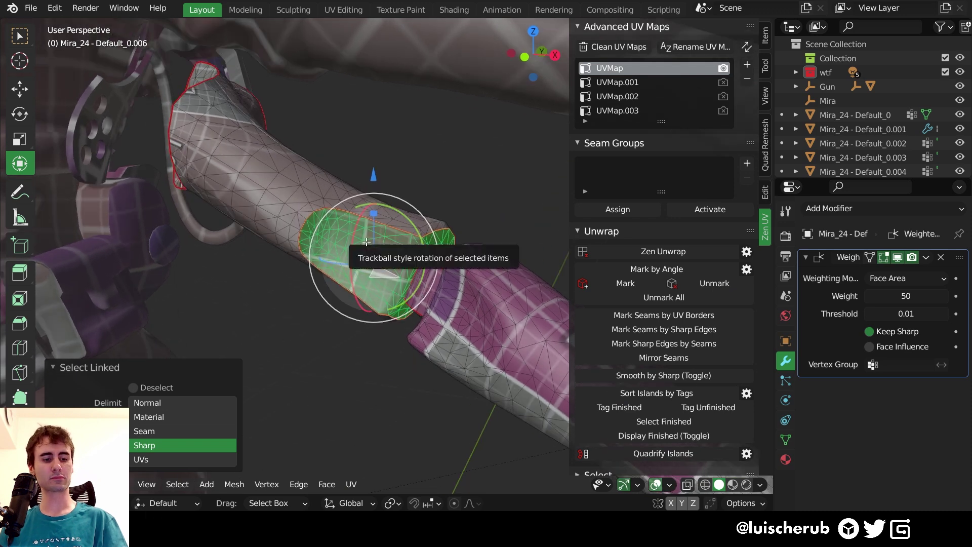
key(q)
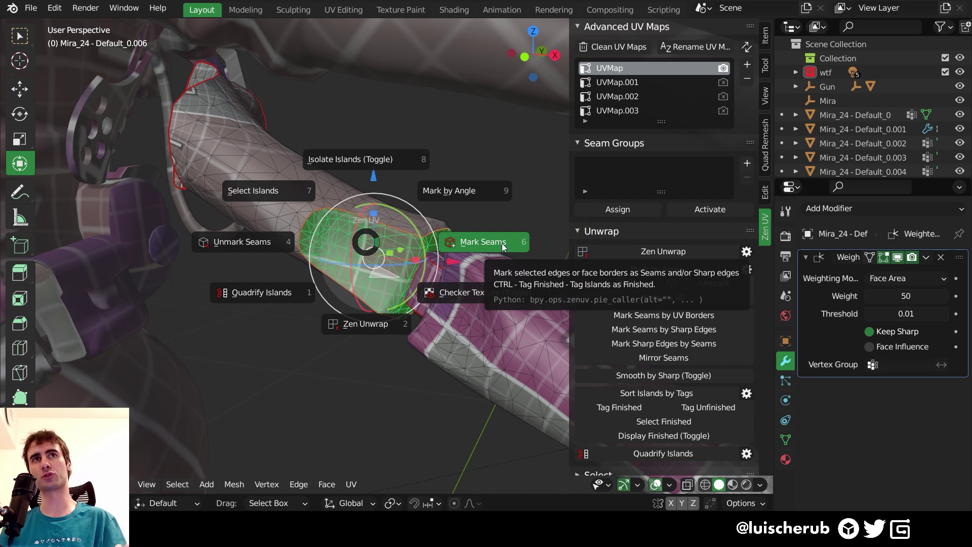
key(ctrl)
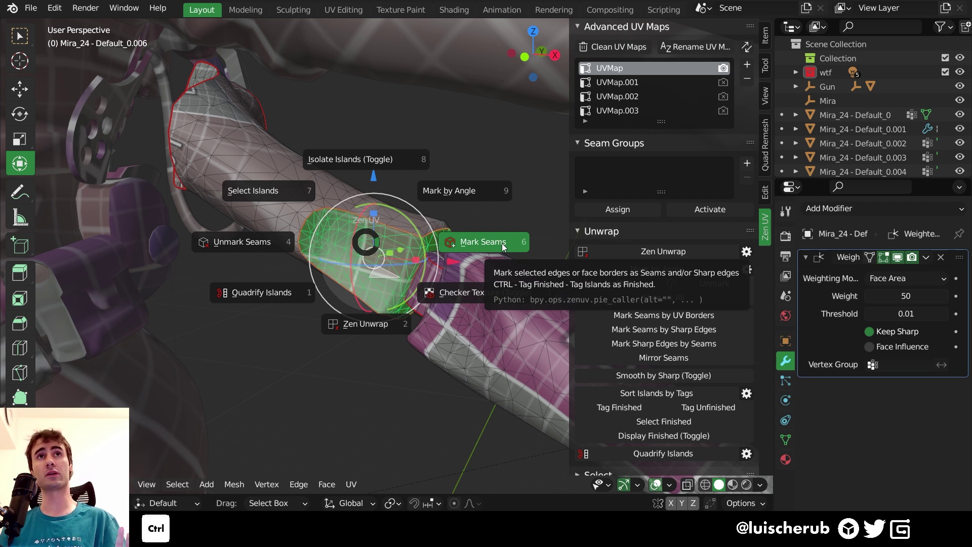
ctrl+click(503, 247)
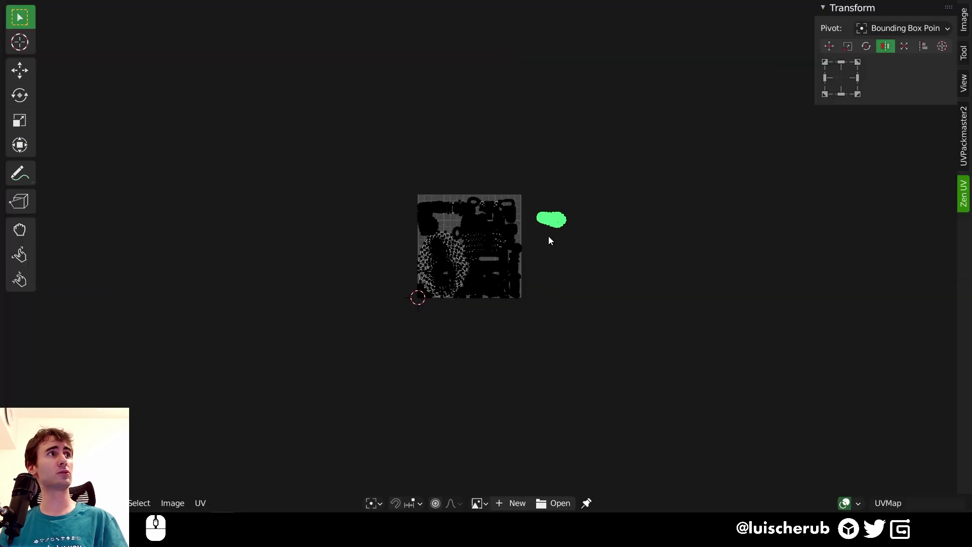
scroll(549, 235, up, 4)
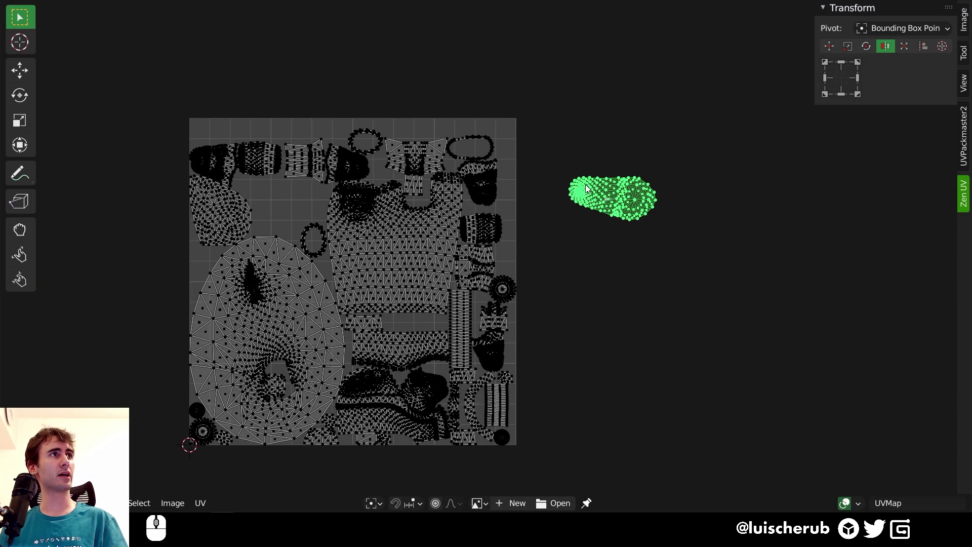
scroll(586, 188, up, 1)
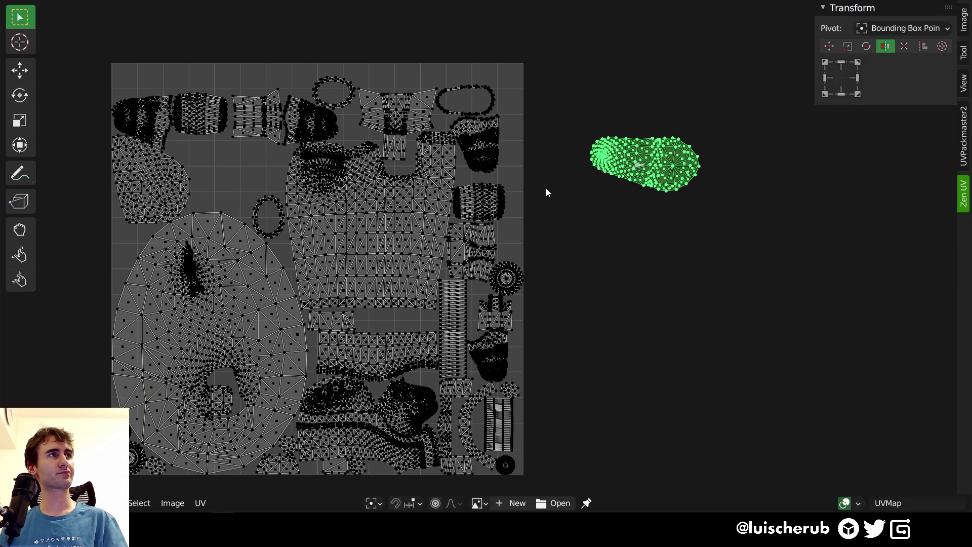
middle_drag(620, 132, 580, 160)
scroll(586, 185, up, 3)
scroll(633, 178, down, 4)
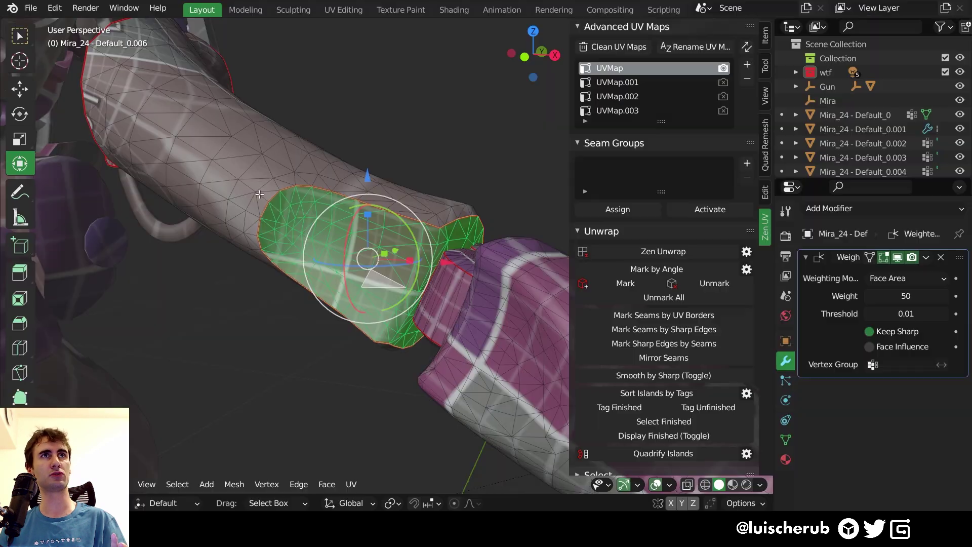
Tag the selected elbow patch island as Unfinished with Zen UV and inspect its place in the UV layout.
middle_drag(259, 194, 321, 246)
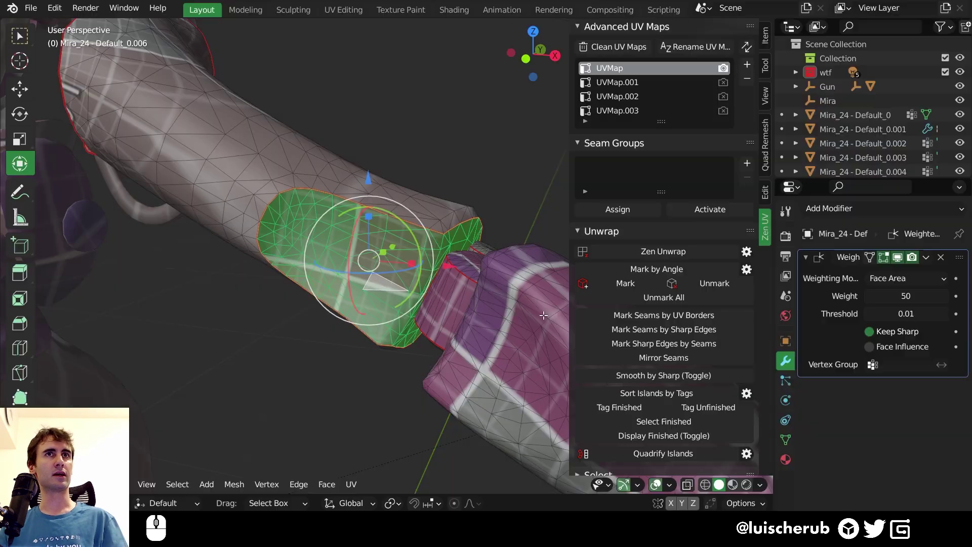
middle_drag(543, 315, 440, 231)
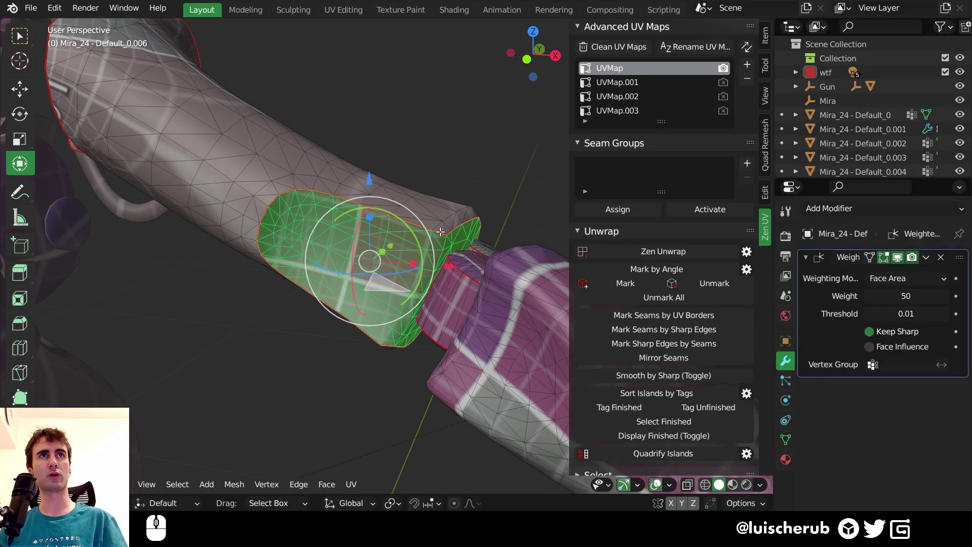
key(q)
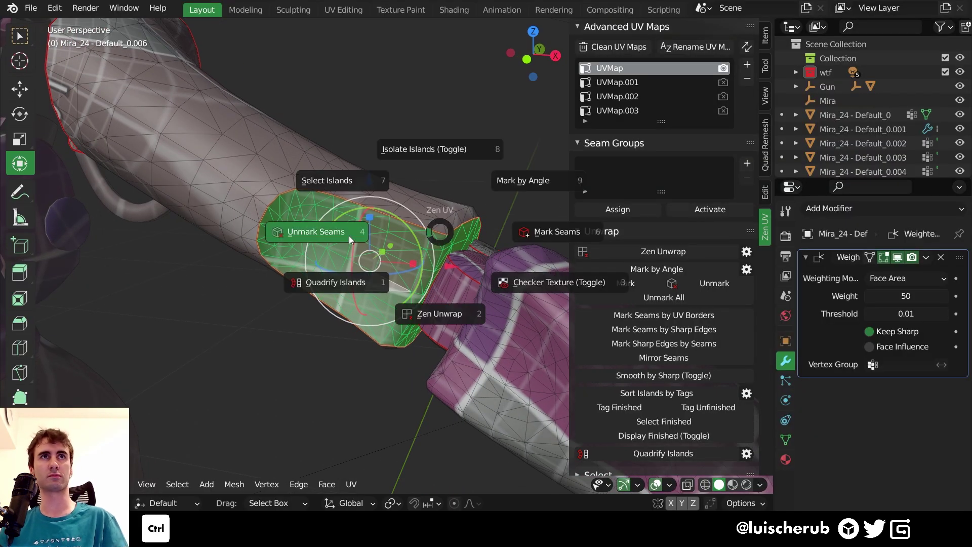
ctrl+click(330, 235)
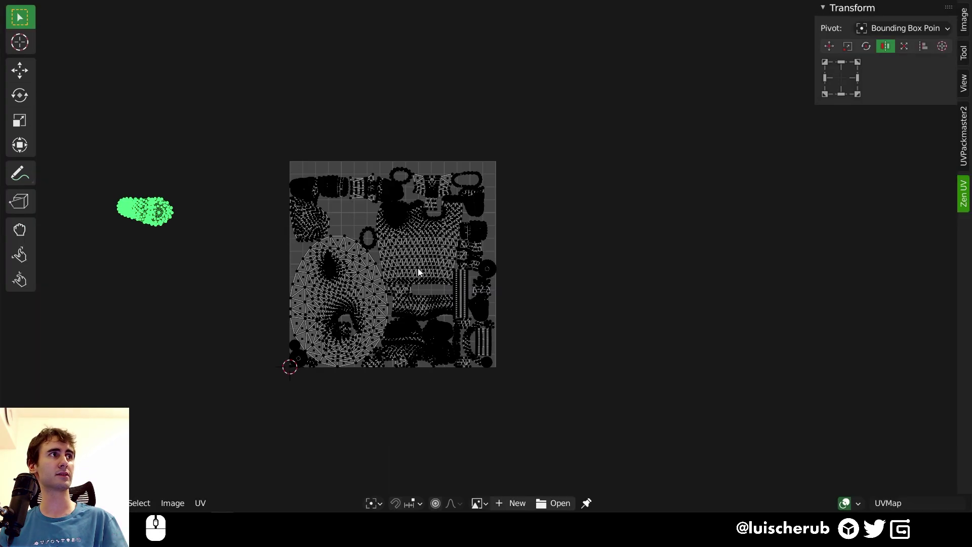
middle_drag(418, 268, 541, 268)
scroll(411, 207, up, 1)
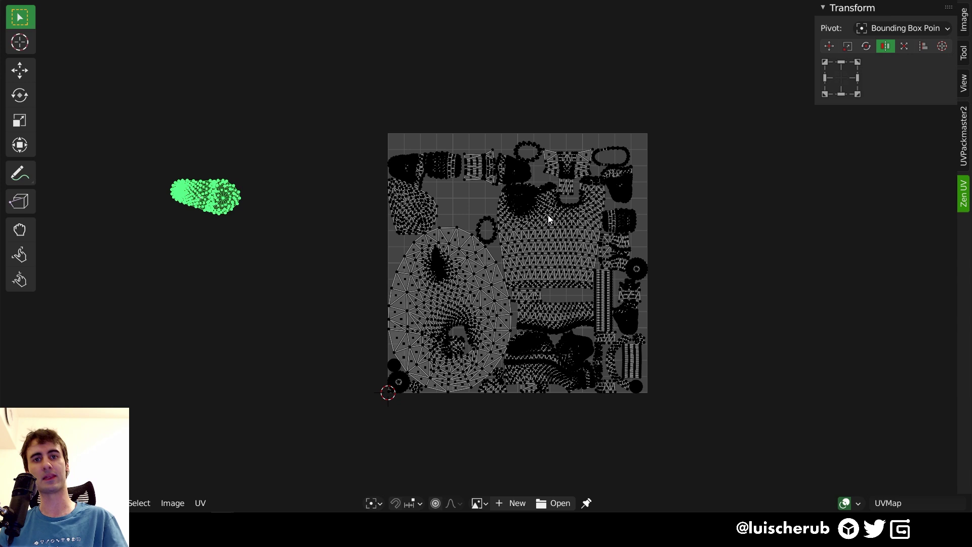
middle_drag(527, 217, 492, 223)
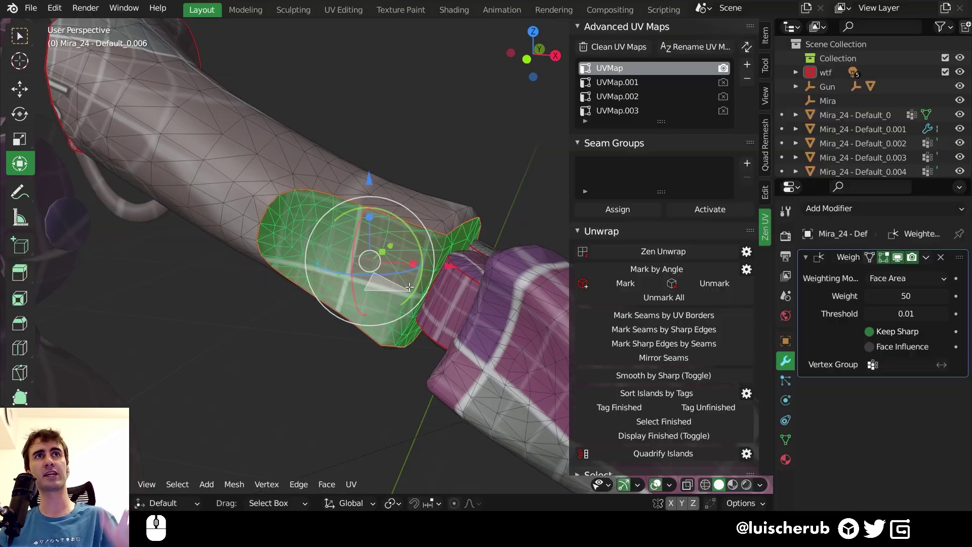
Select the forearm island, tag it as Finished with Zen UV and inspect its place in the UV layout.
shift+middle_drag(494, 328, 412, 298)
double_click(356, 285)
key(q)
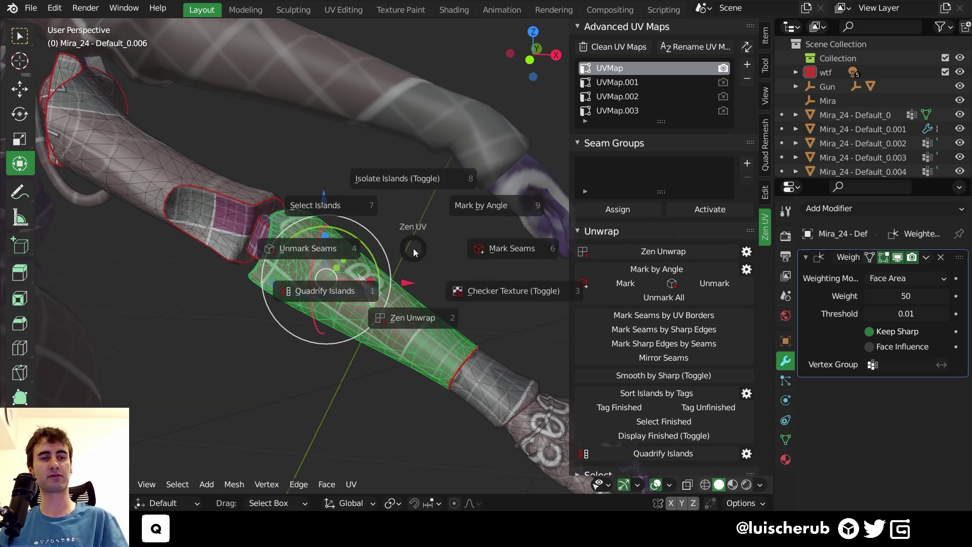
click(533, 252)
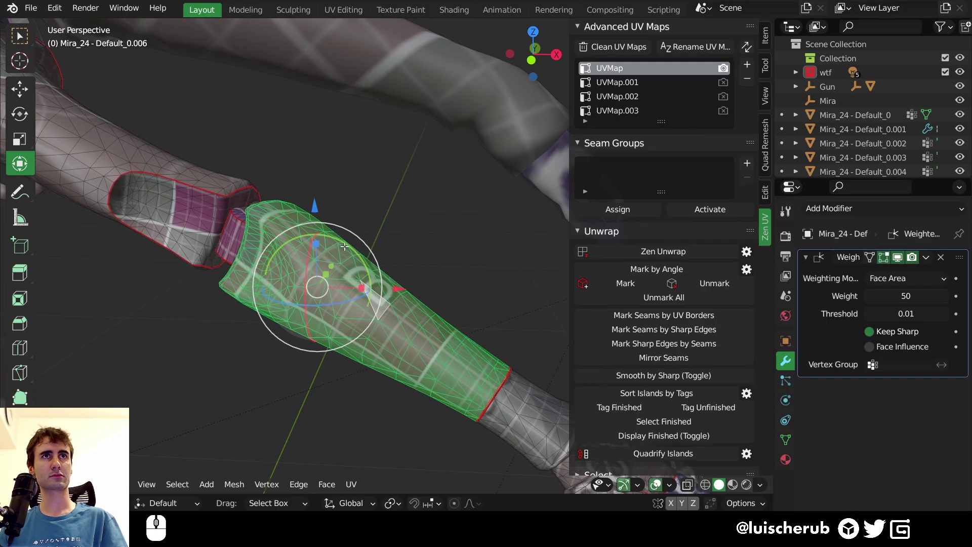
key(q)
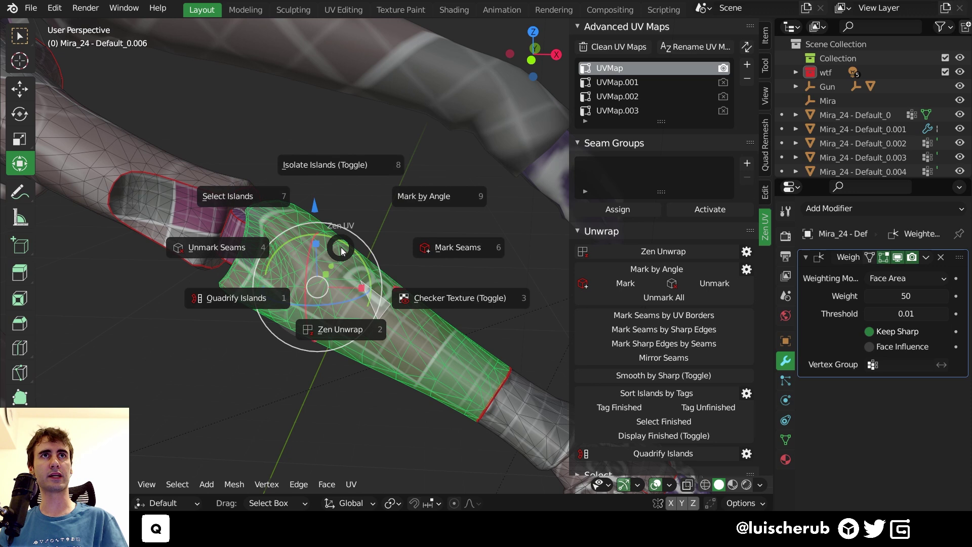
click(450, 247)
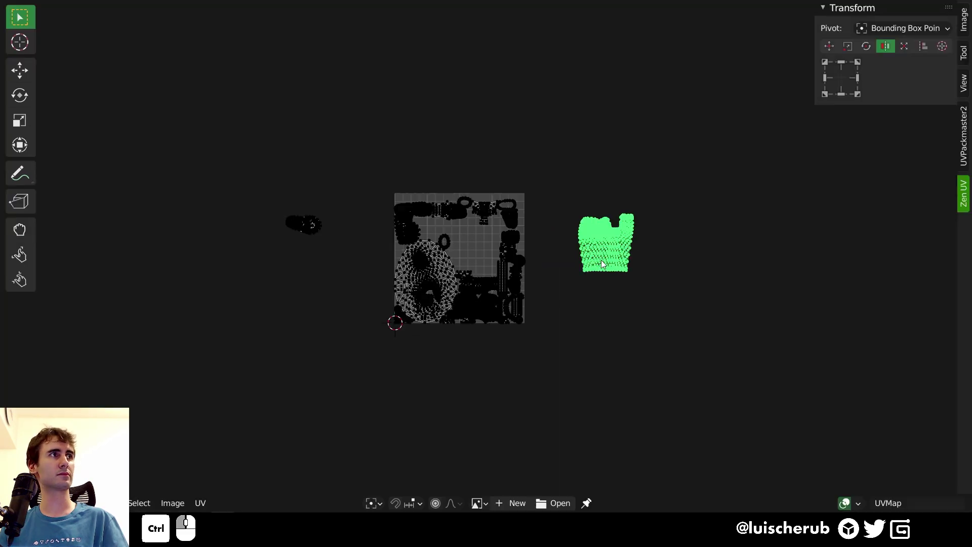
scroll(582, 266, up, 4)
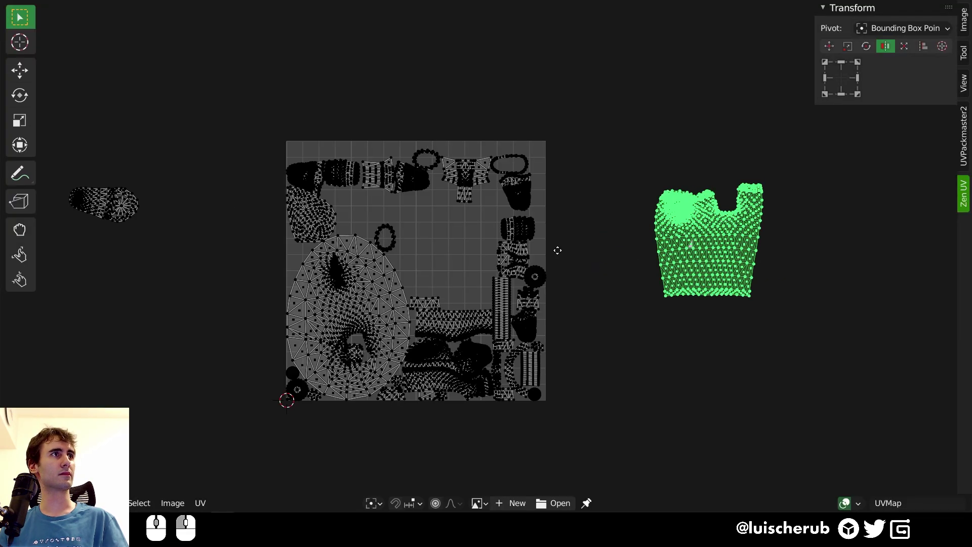
middle_drag(560, 276, 608, 272)
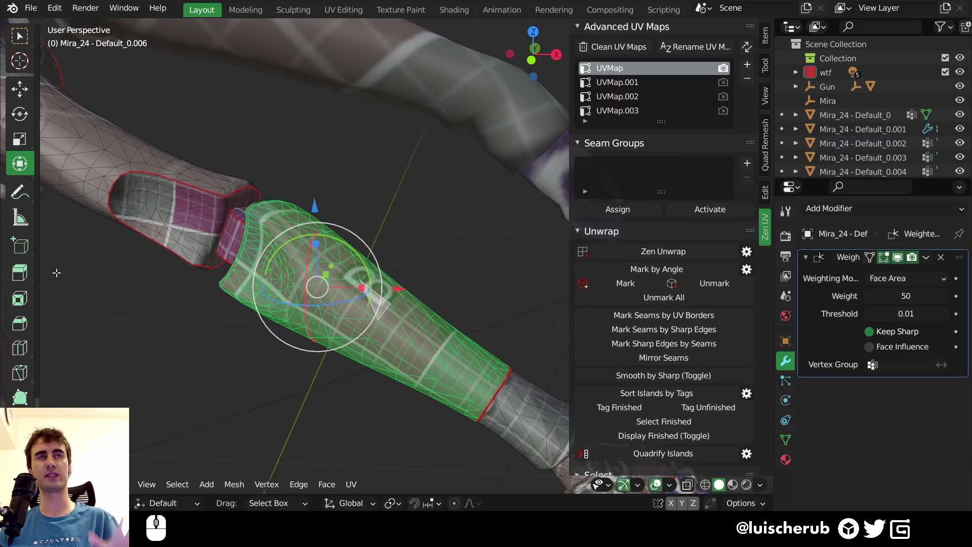
Clear the face selection, run Zen Unwrap on the arm mesh and look over the checkered model.
middle_drag(298, 247, 411, 221)
key(a)
key(q)
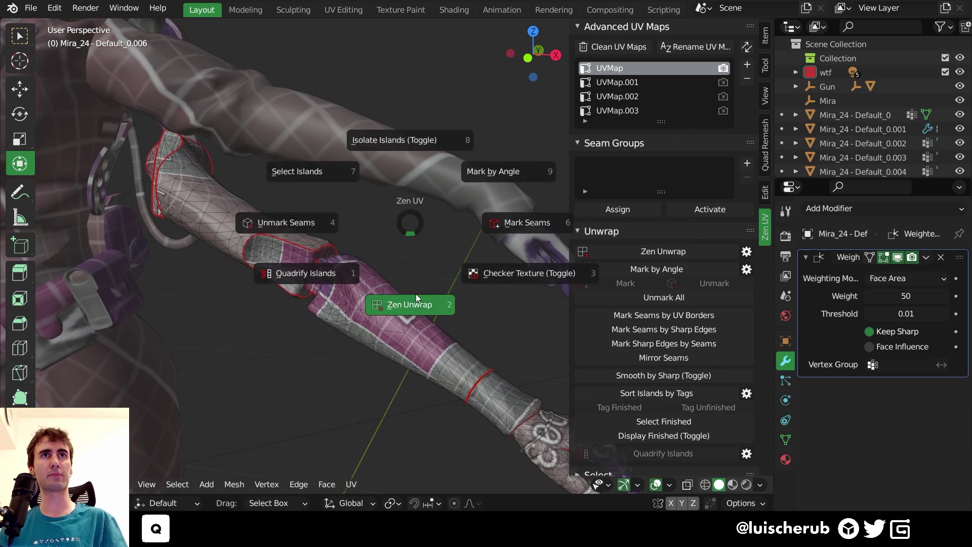
click(414, 299)
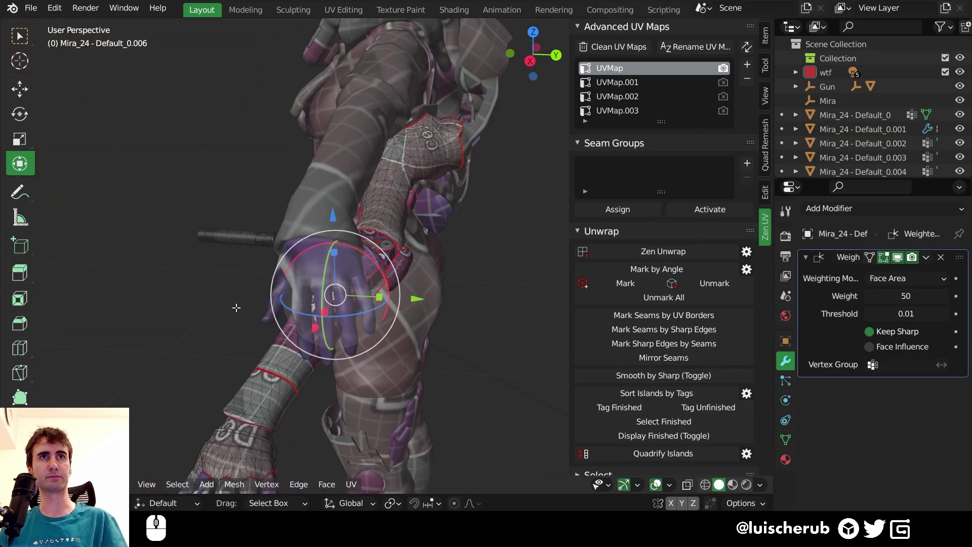
middle_drag(236, 308, 466, 324)
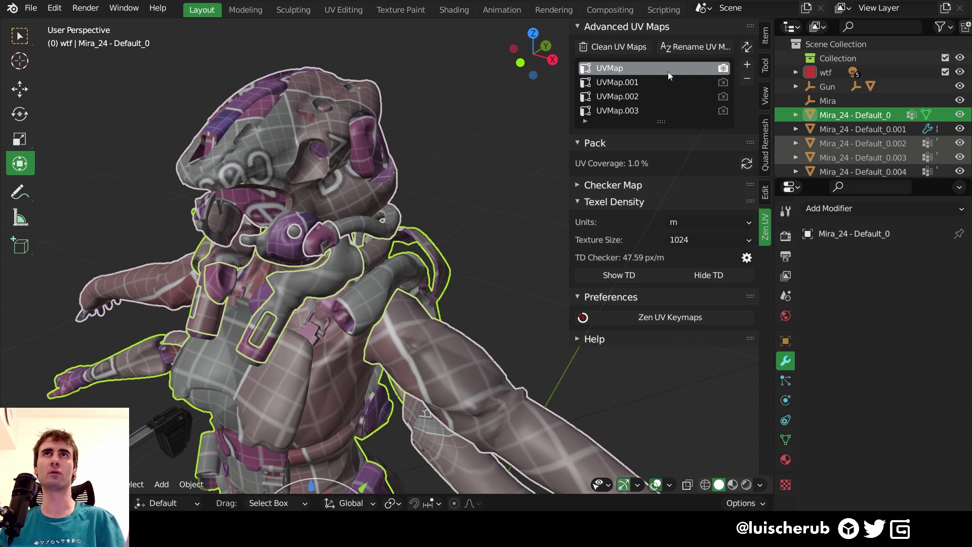
Rename the selected character parts' UV maps to the UVChannel naming scheme with Zen UV's Rename UV Maps.
middle_drag(557, 127, 451, 191)
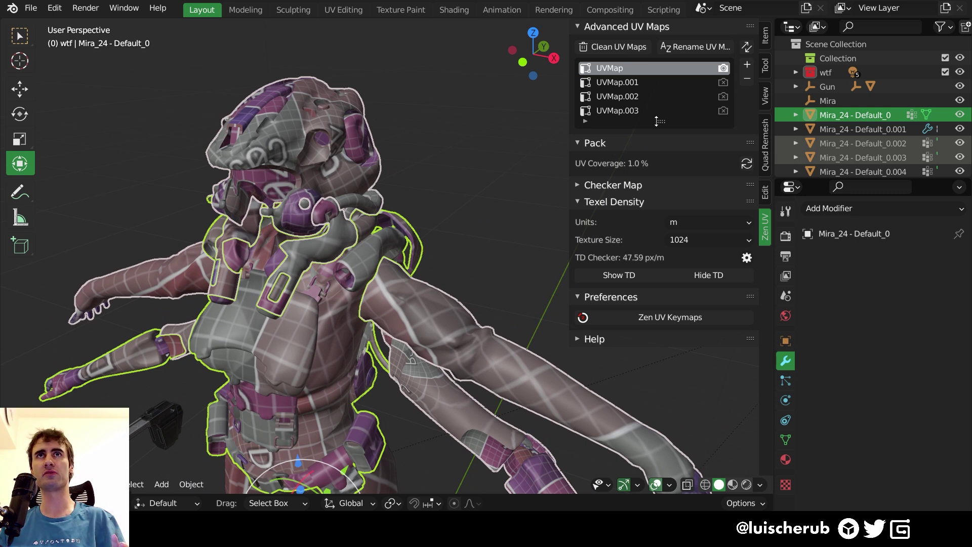
drag(656, 121, 670, 123)
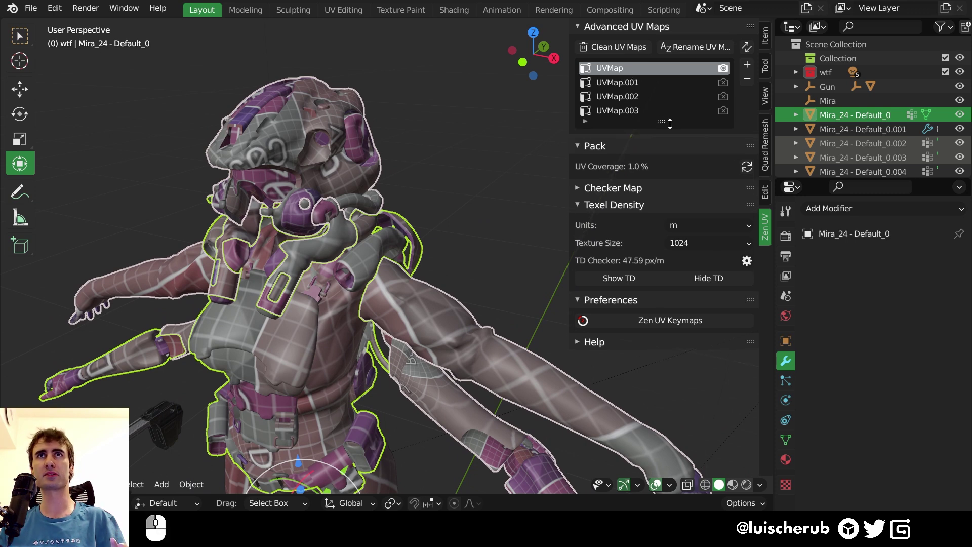
click(705, 48)
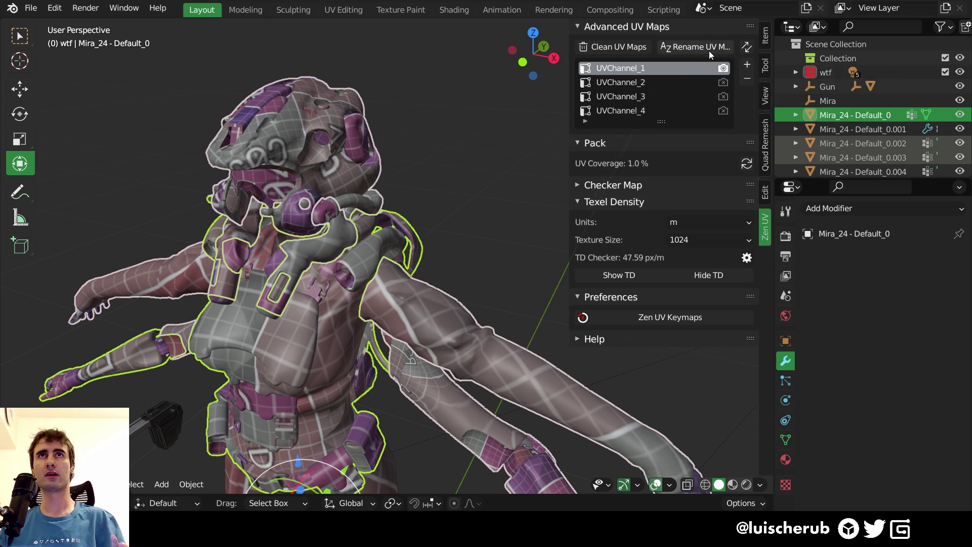
Preview UVChannel_2, UVChannel_3 and UVChannel_4 on the model, then make UVChannel_1 the active UV map again.
click(655, 82)
click(655, 96)
click(655, 109)
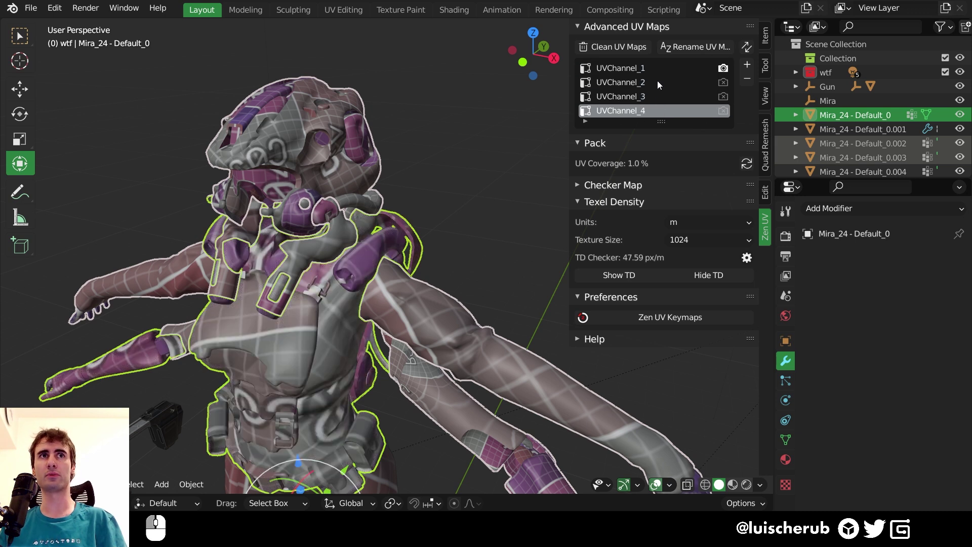
click(658, 72)
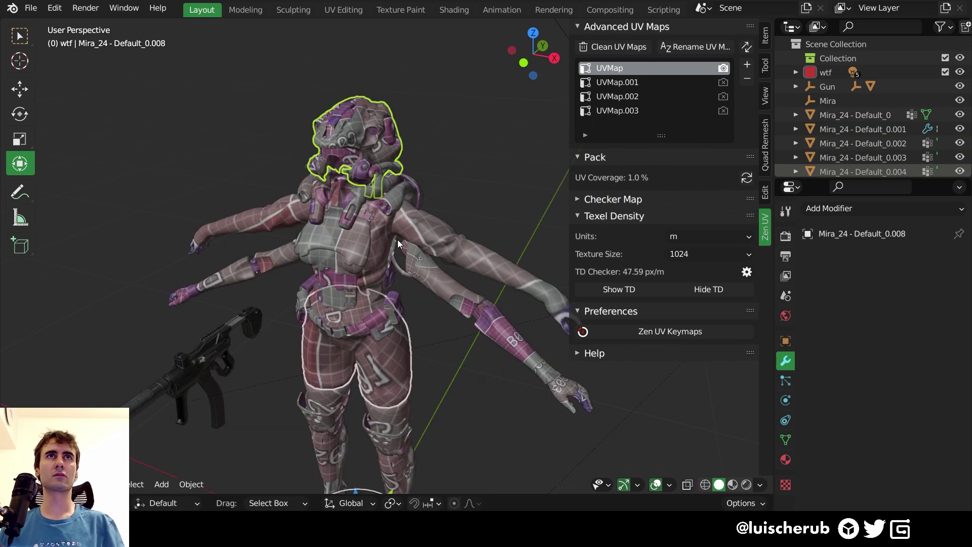
Enable automatic UV map ID synchronization for the selected helmet and thigh meshes and make UVMap.002 the active map.
scroll(456, 190, up, 3)
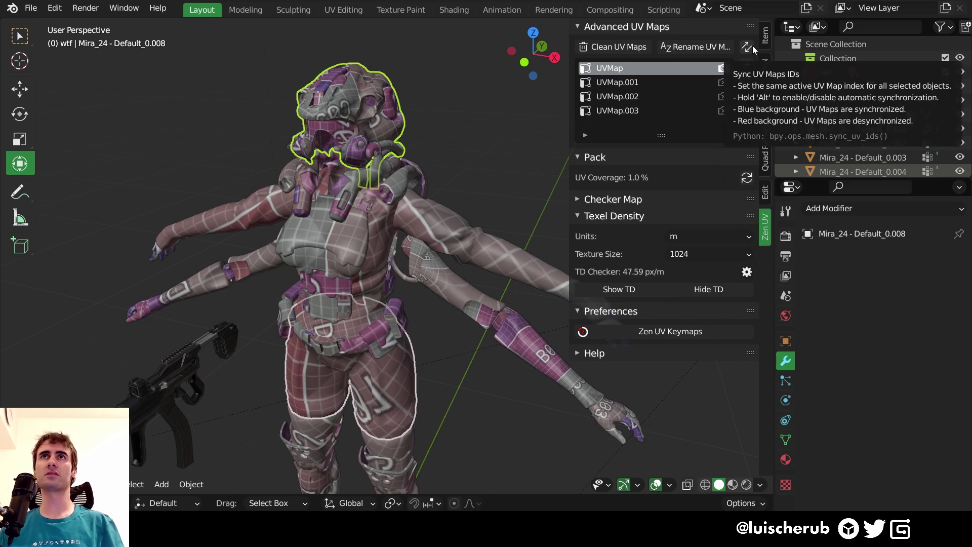
key(alt)
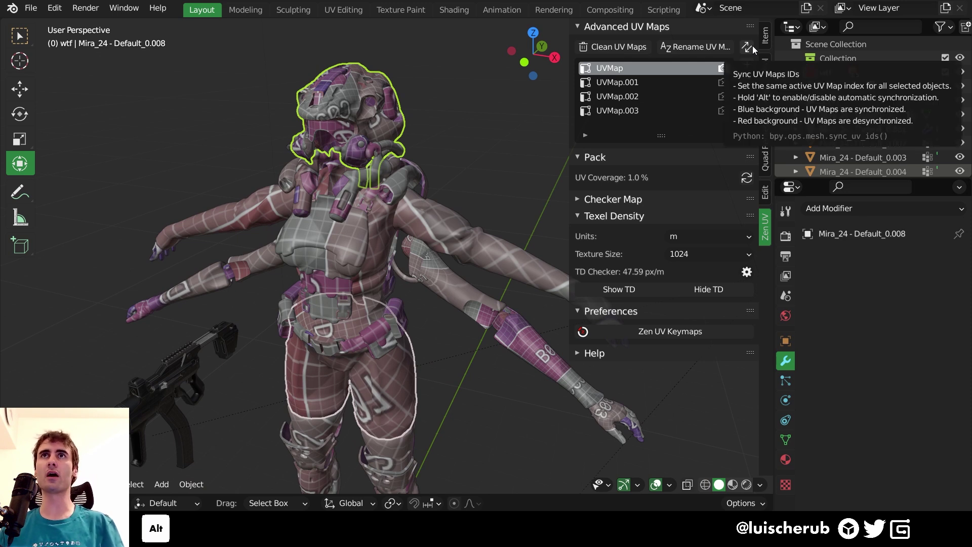
alt+click(751, 46)
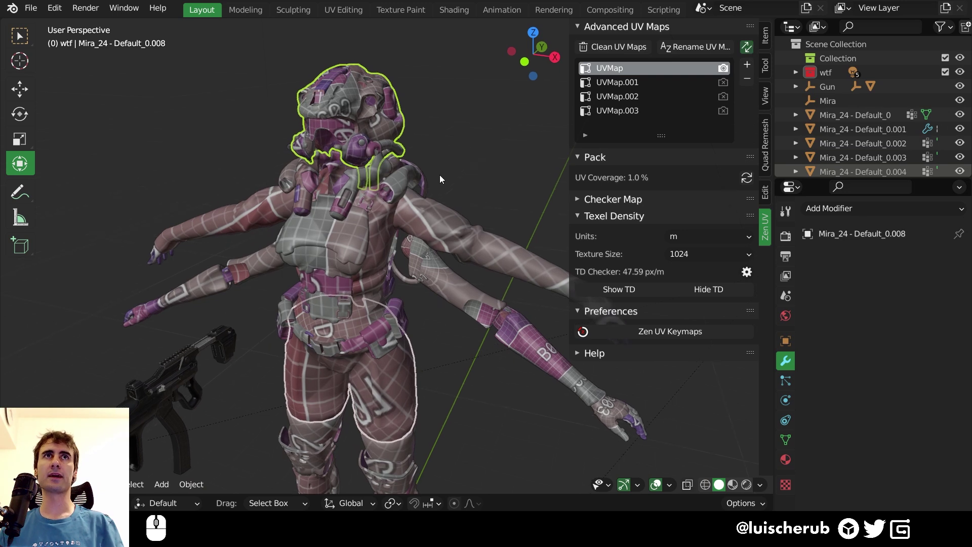
click(628, 97)
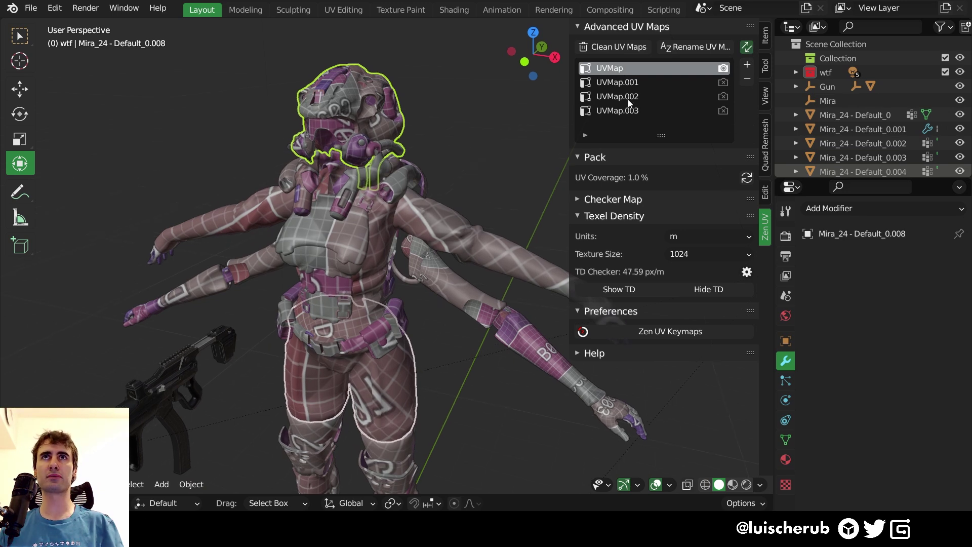
middle_drag(402, 193, 412, 181)
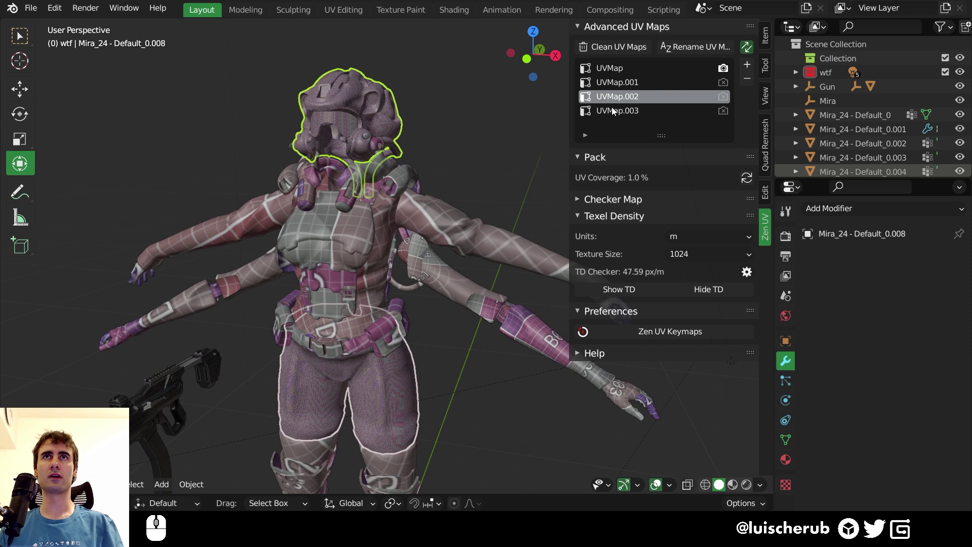
Make UVMap the active UV map on the selected helmet and thigh meshes and inspect the checkered model.
click(626, 66)
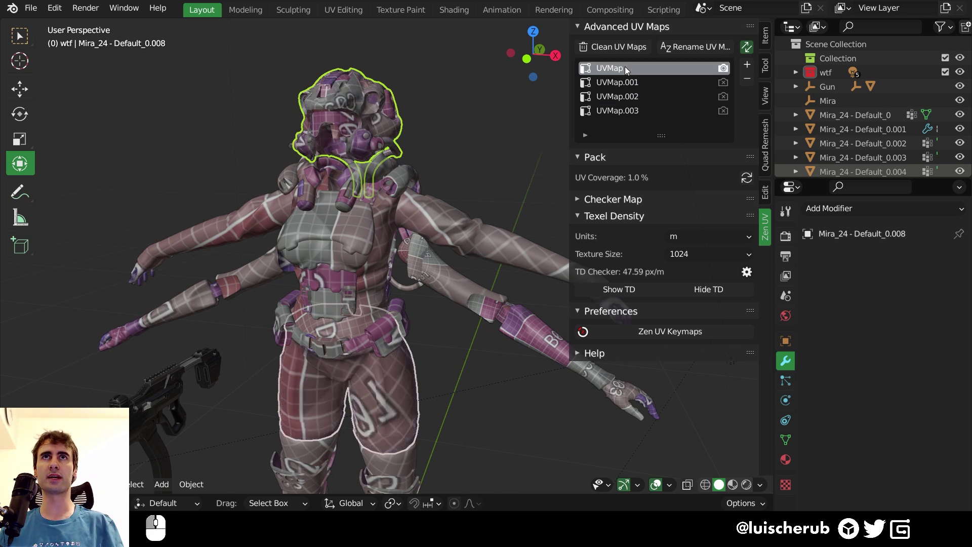
mouse_move(388, 395)
middle_down()
mouse_move(393, 379)
mouse_move(381, 387)
middle_up()
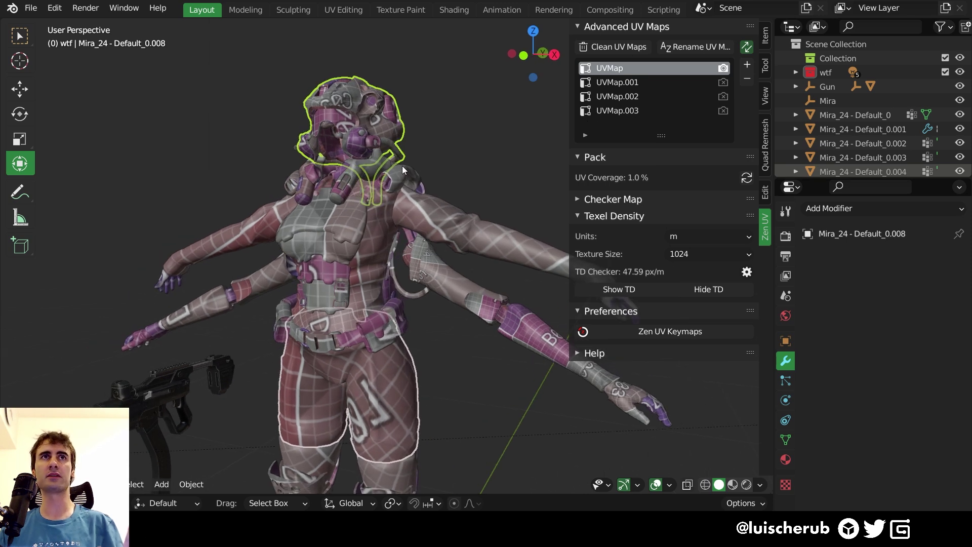
middle_drag(458, 156, 471, 180)
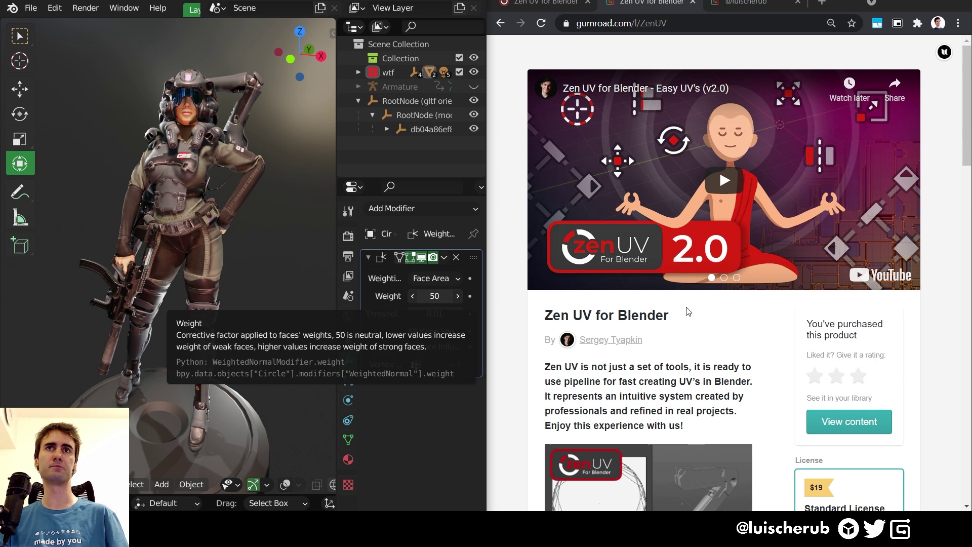
Examine the Zen UV for Blender Gumroad page in the browser, covering its description, main features and license options.
scroll(686, 311, down, 1)
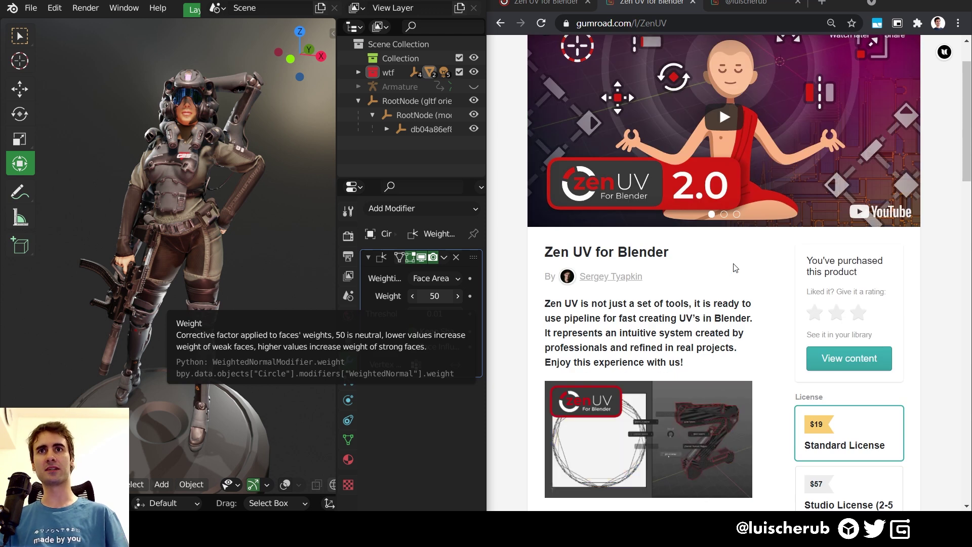
scroll(736, 267, down, 2)
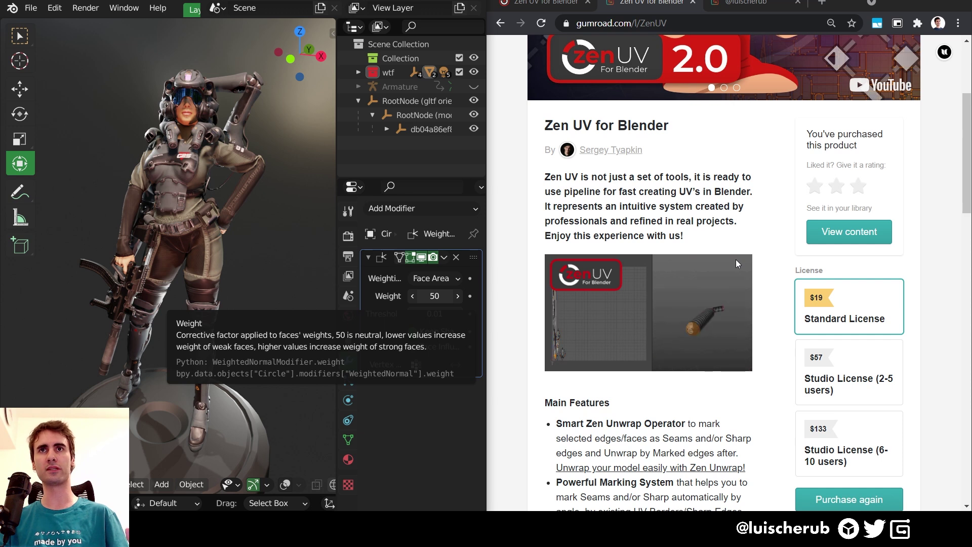
scroll(718, 265, down, 1)
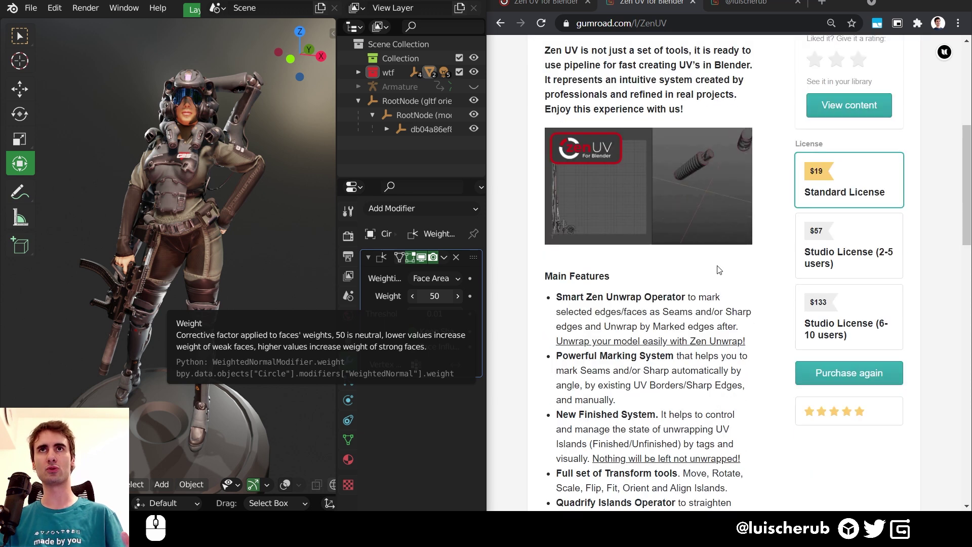
scroll(721, 267, up, 4)
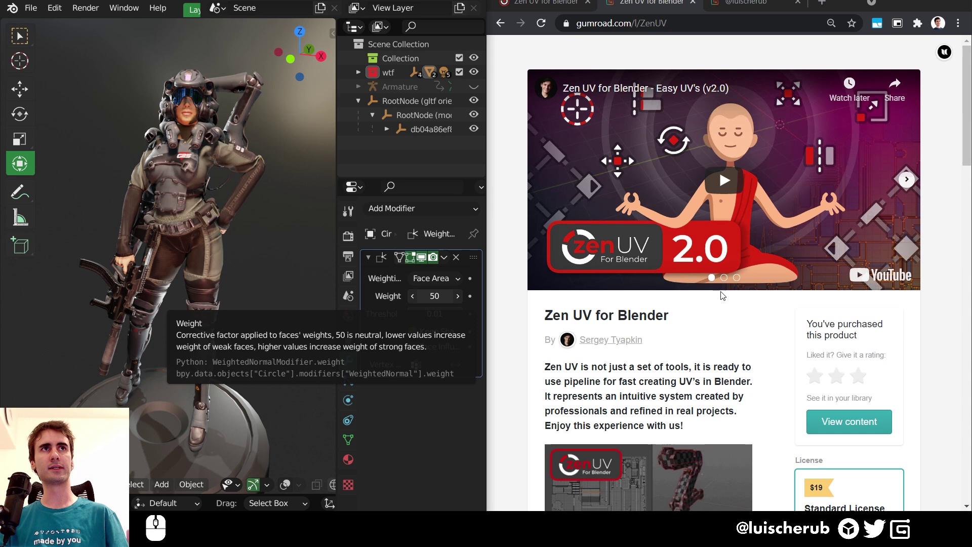
middle_drag(287, 251, 293, 241)
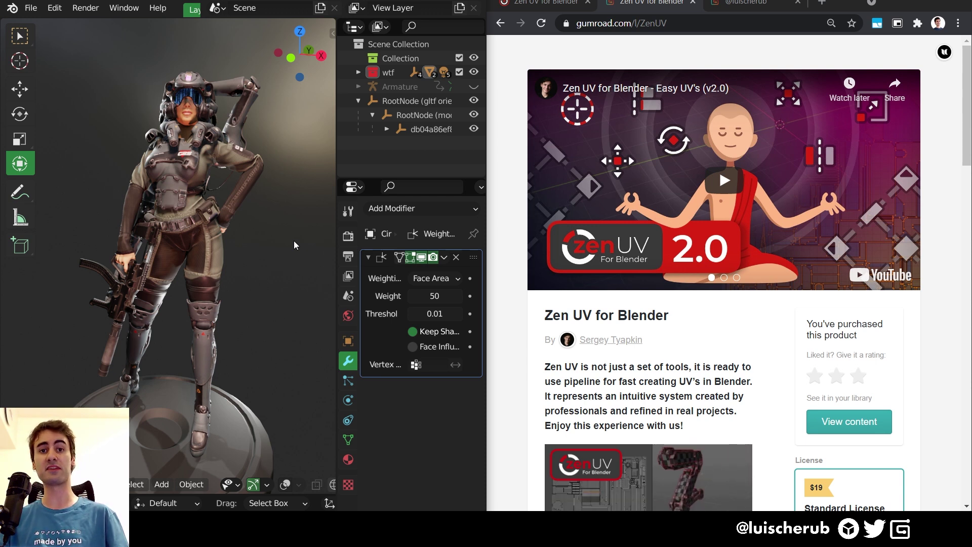
middle_drag(294, 241, 298, 238)
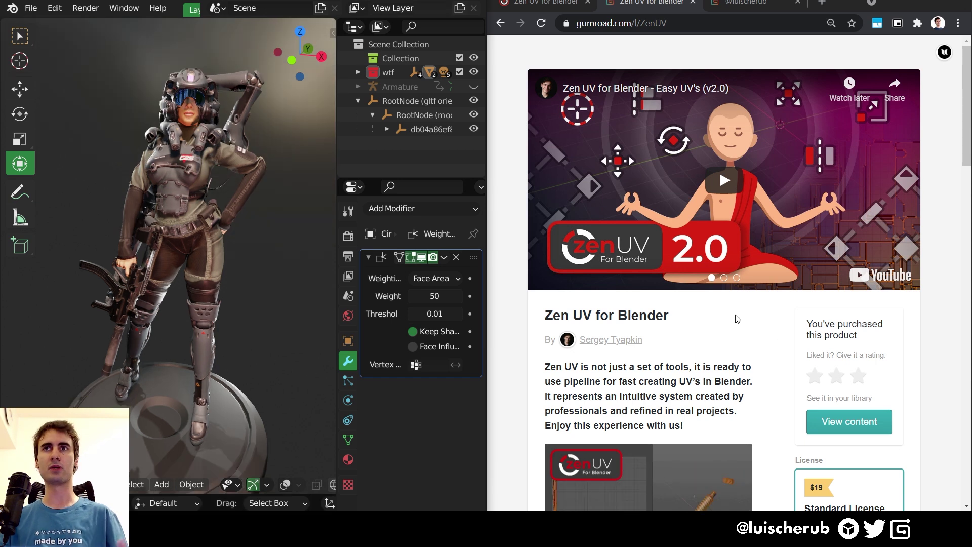
scroll(756, 318, down, 4)
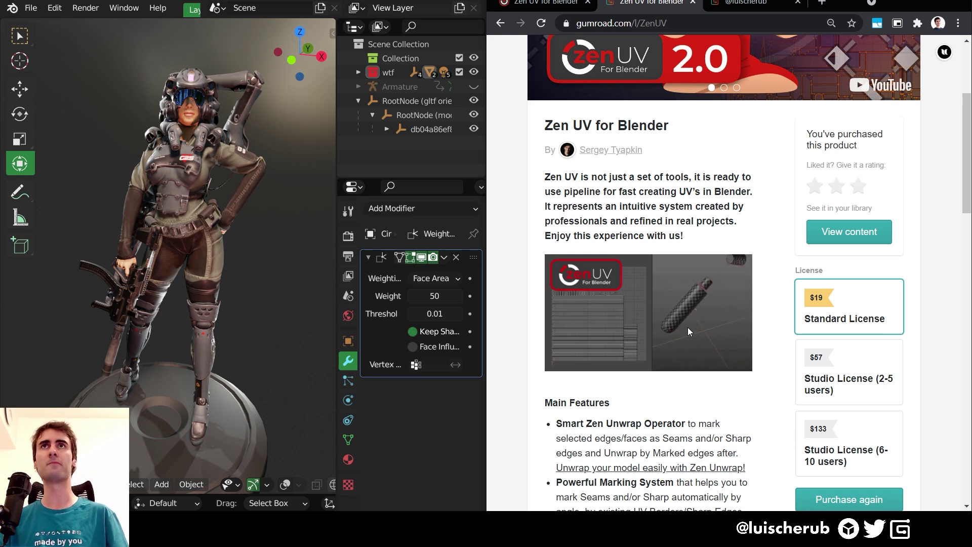
scroll(684, 281, up, 3)
middle_drag(217, 151, 240, 151)
Switch to the Cherub Themes & Pie Menus for Blender 2.9+ product page and browse its cover image, Blender screenshot and description.
click(763, 5)
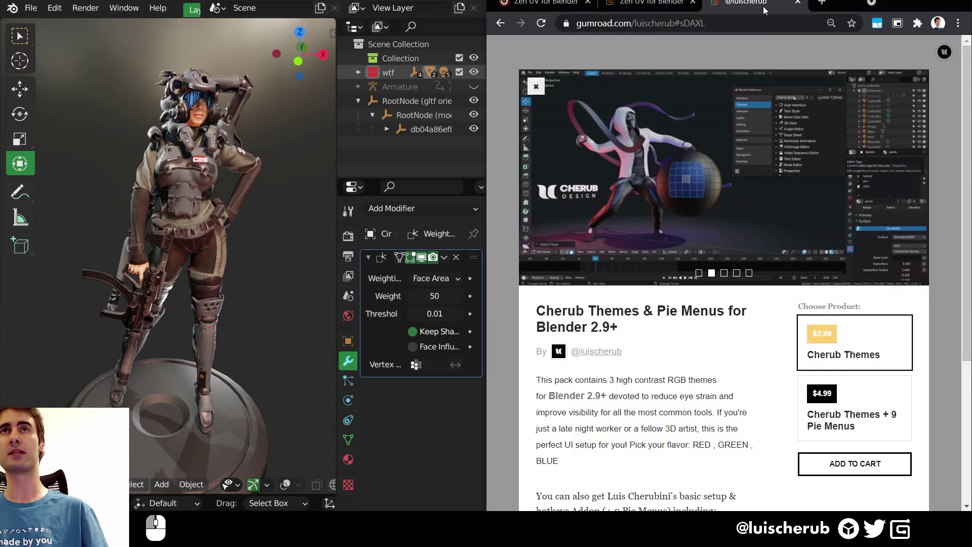
click(532, 176)
scroll(579, 206, down, 1)
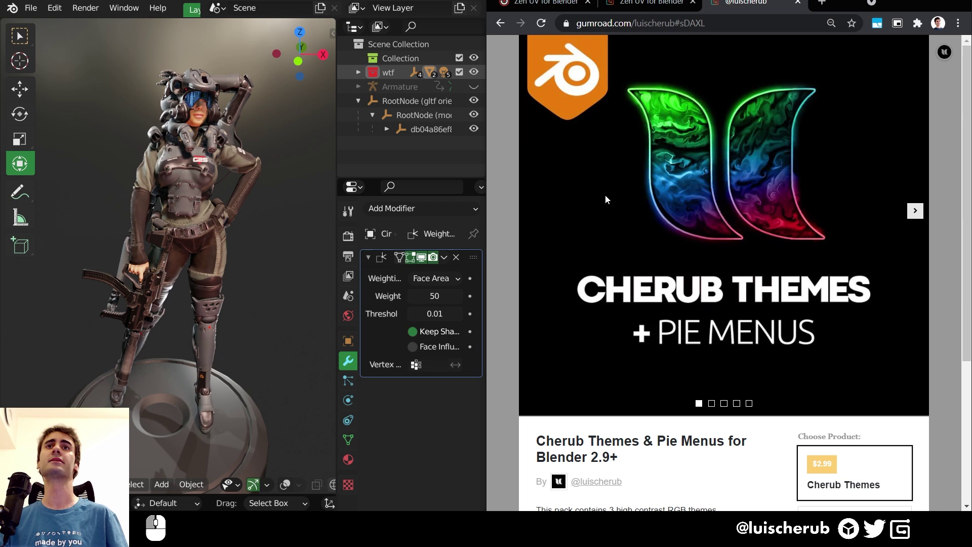
scroll(779, 222, up, 1)
scroll(872, 295, down, 3)
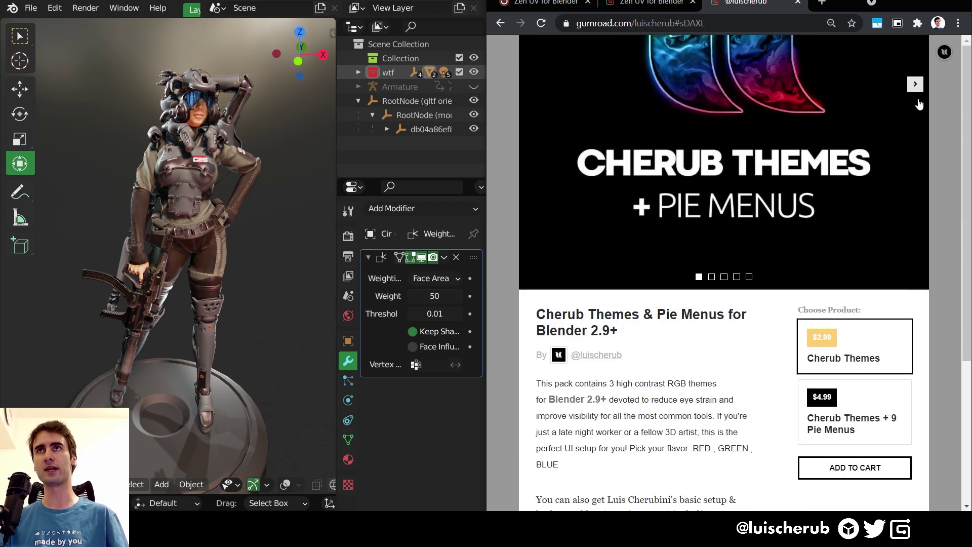
click(914, 84)
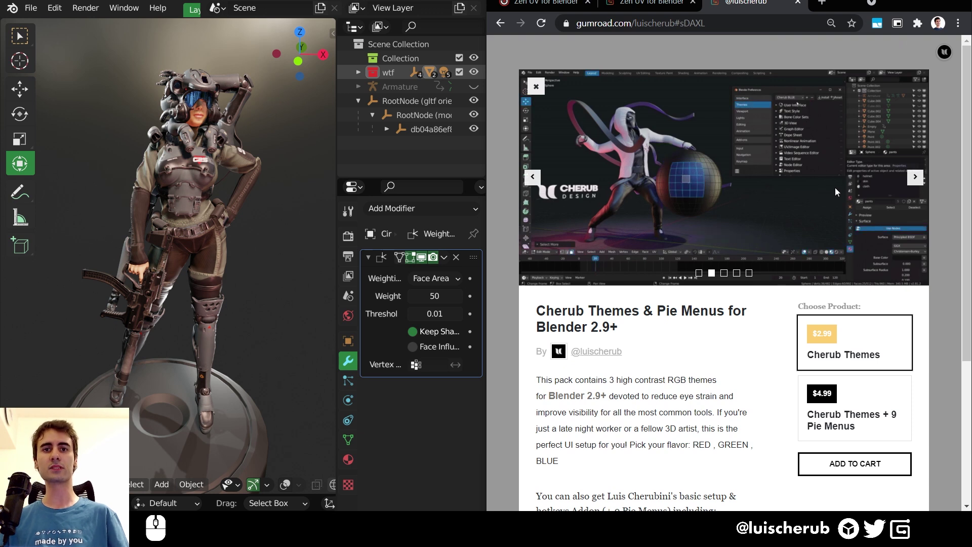